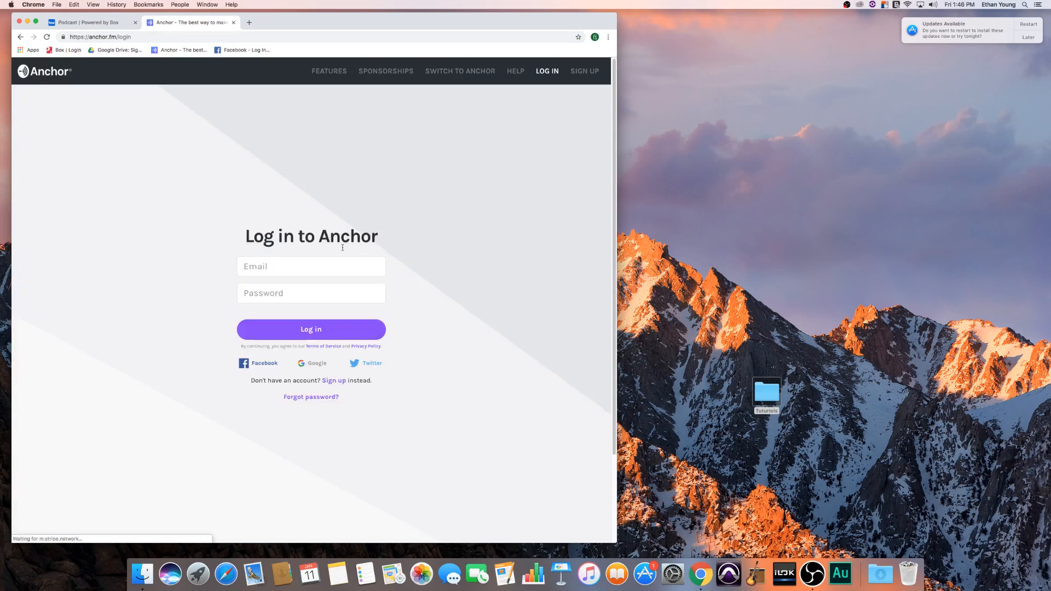
- Log in to Anchor with the account's e-mail and password, and dismiss the browser's offer to save the password
left_click(322, 267)
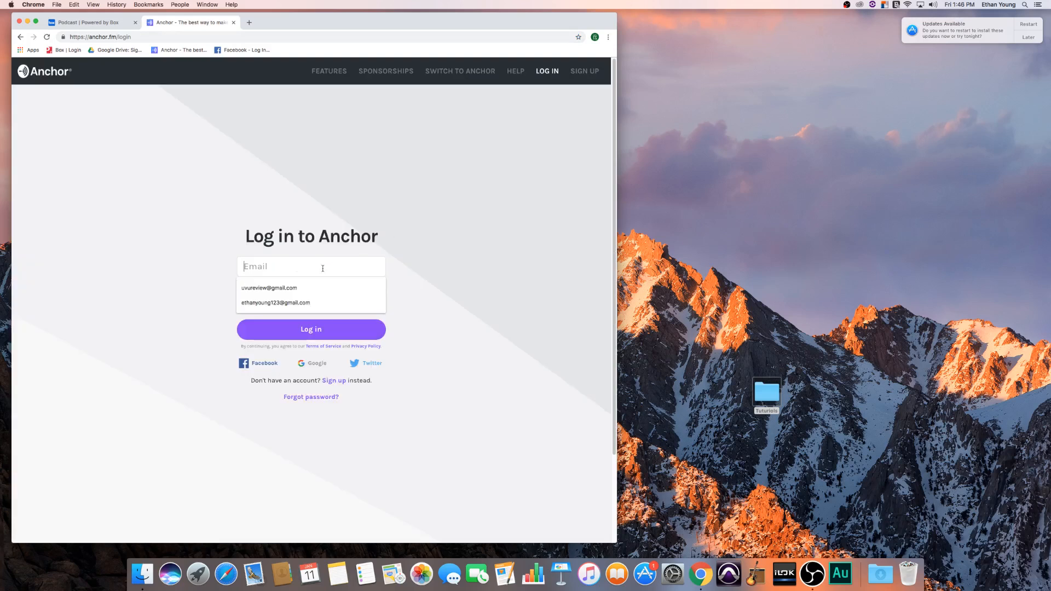
left_click(296, 289)
left_click(304, 291)
type("••••")
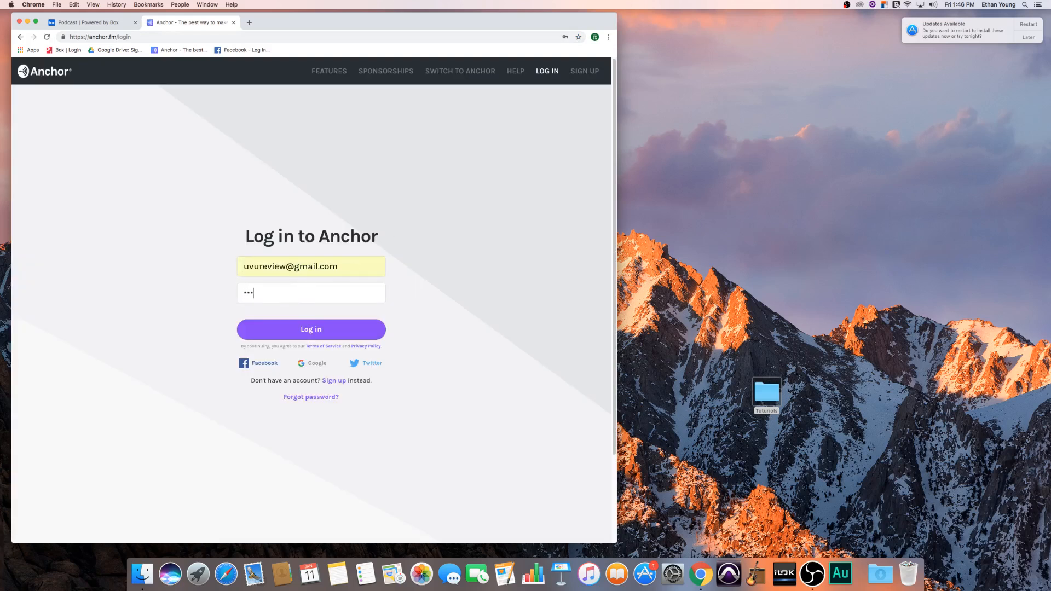
key("BackSpace")
key("BackSpace")
key("BackSpace")
type("••••••••")
key("Return")
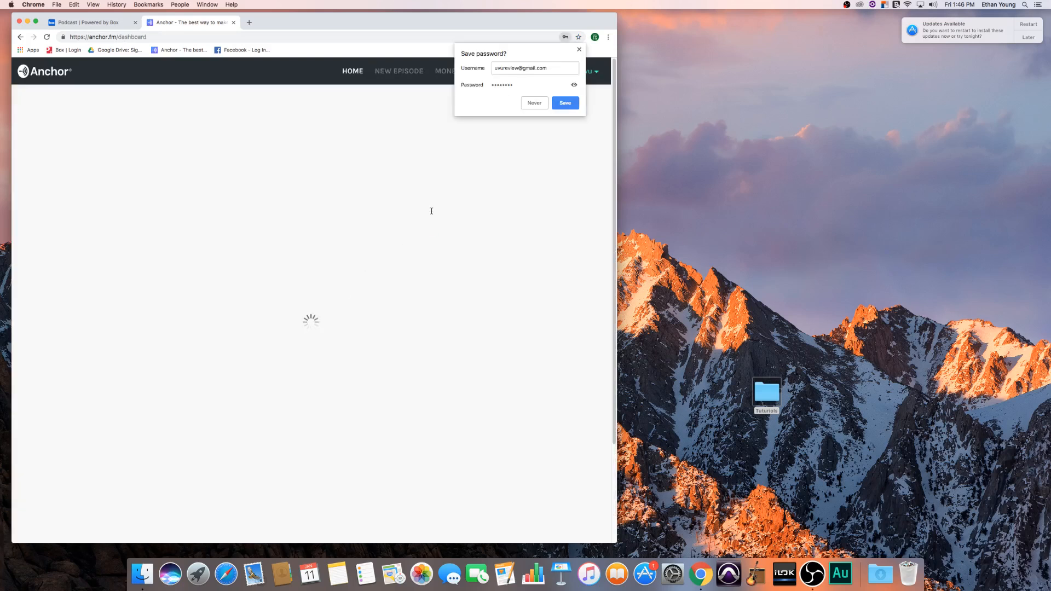
left_click(580, 50)
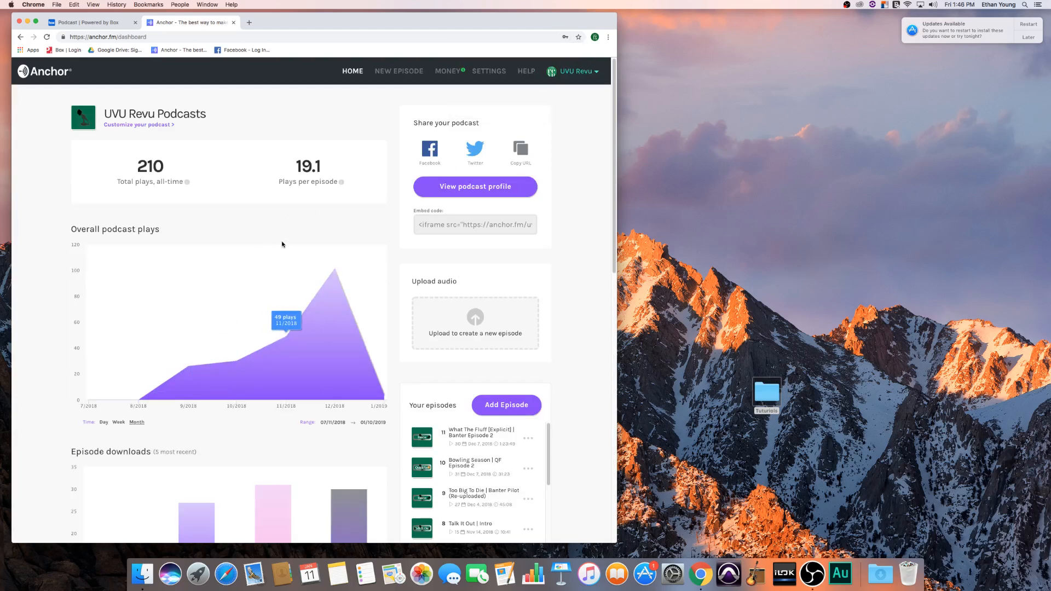
- Review the podcast dashboard's overall plays, episode downloads and listening platform statistics
scroll(312, 307, "down", 10)
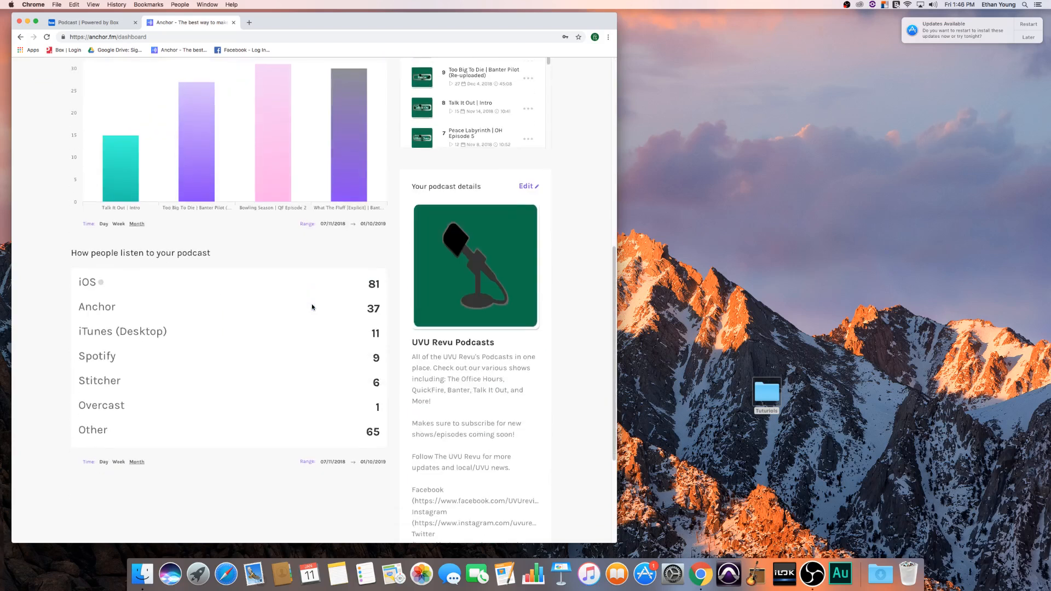
scroll(312, 307, "up", 2)
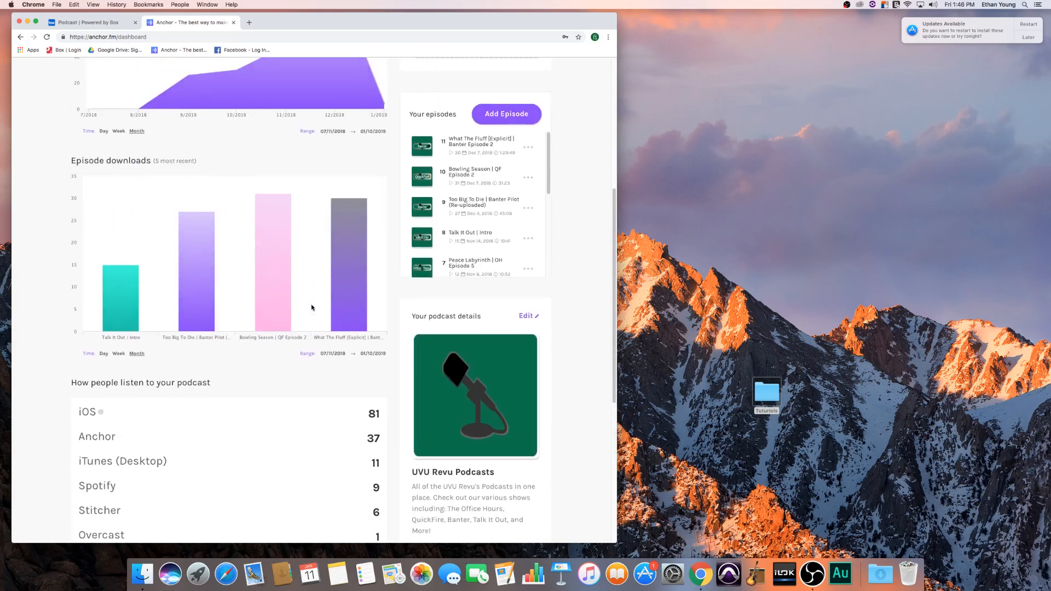
scroll(274, 274, "down", 5)
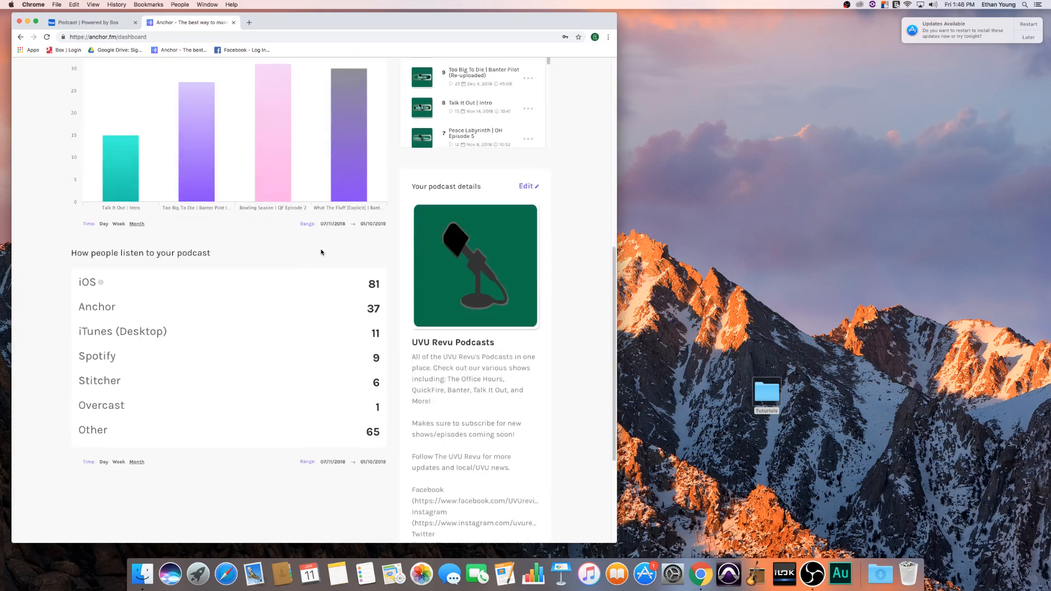
scroll(322, 252, "up", 5)
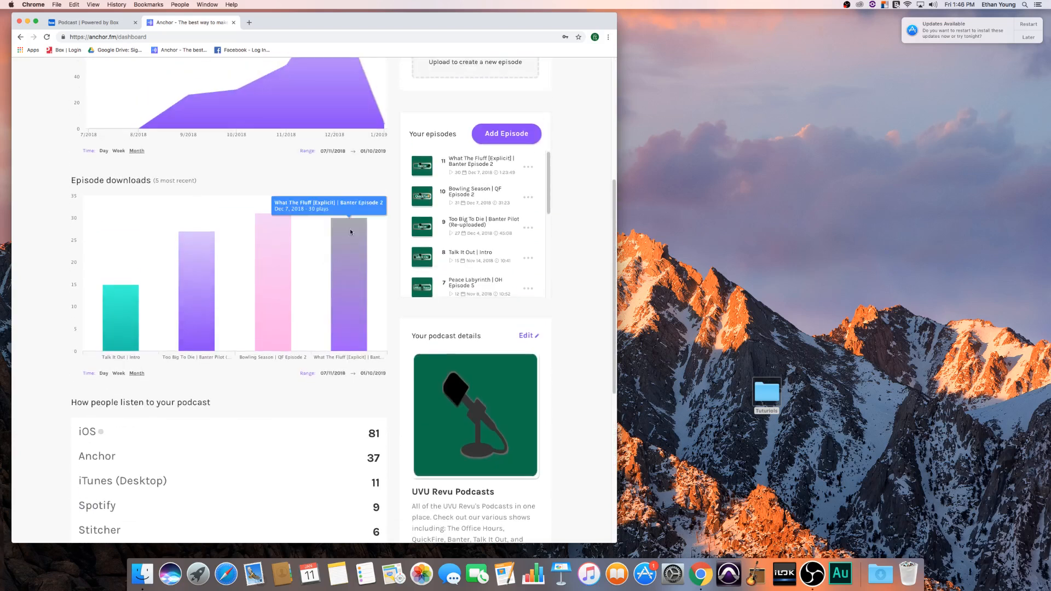
scroll(208, 94, "down", 8)
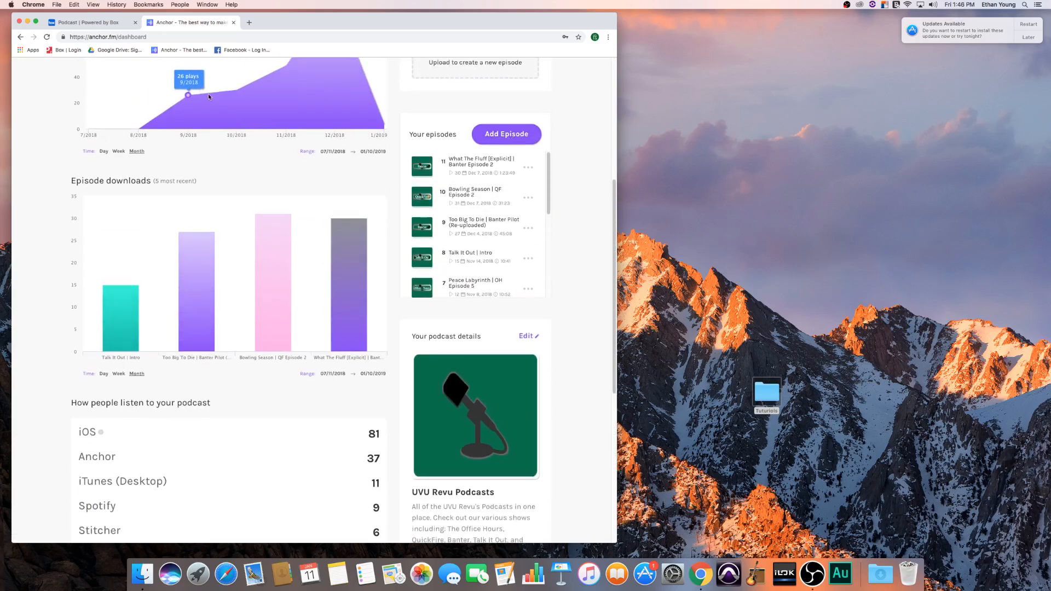
scroll(256, 122, "up", 8)
scroll(256, 120, "up", 8)
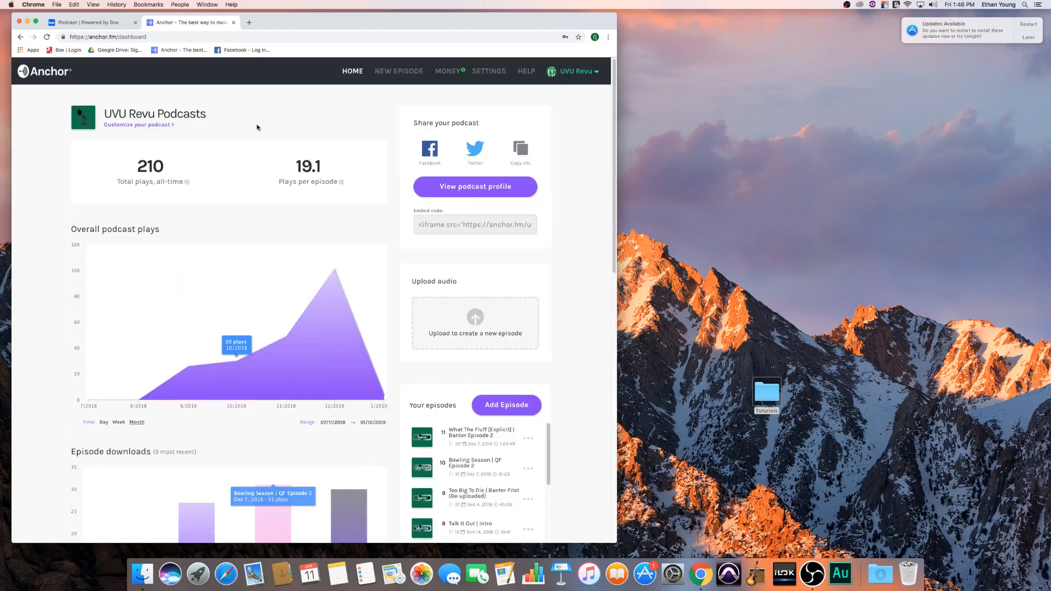
- Open the episode "Bowling Season | QF Episode 2" and select its full description text, keeping the dashboard home in a separate tab
right_click(471, 460)
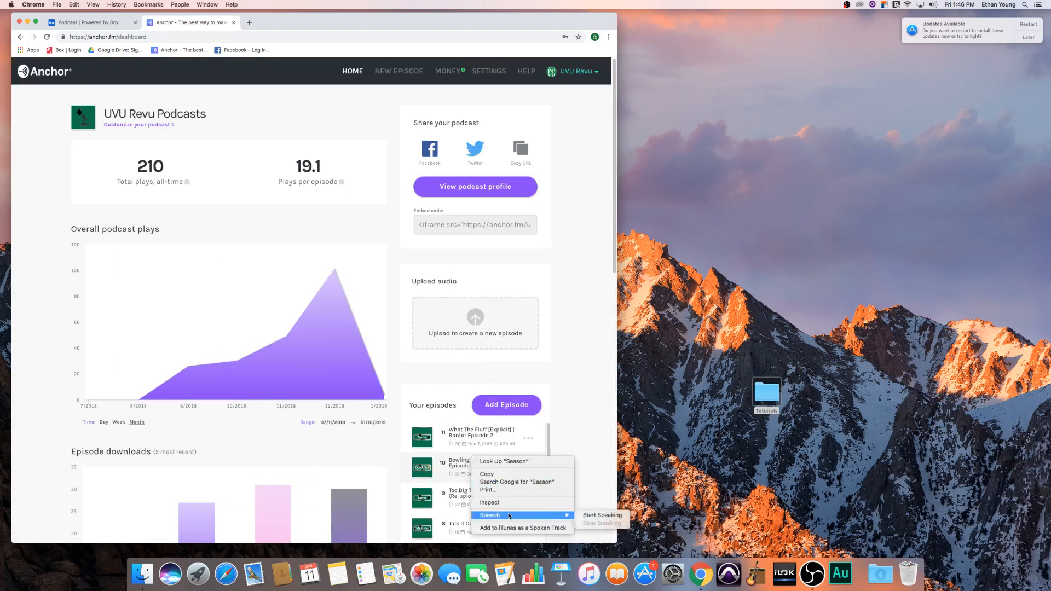
left_click(456, 465)
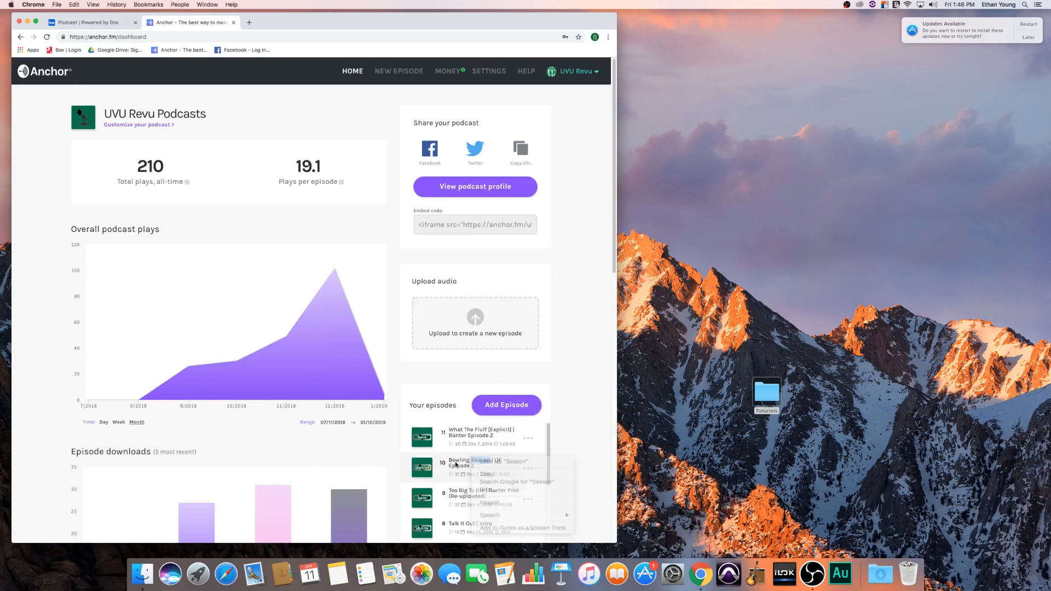
right_click(357, 72)
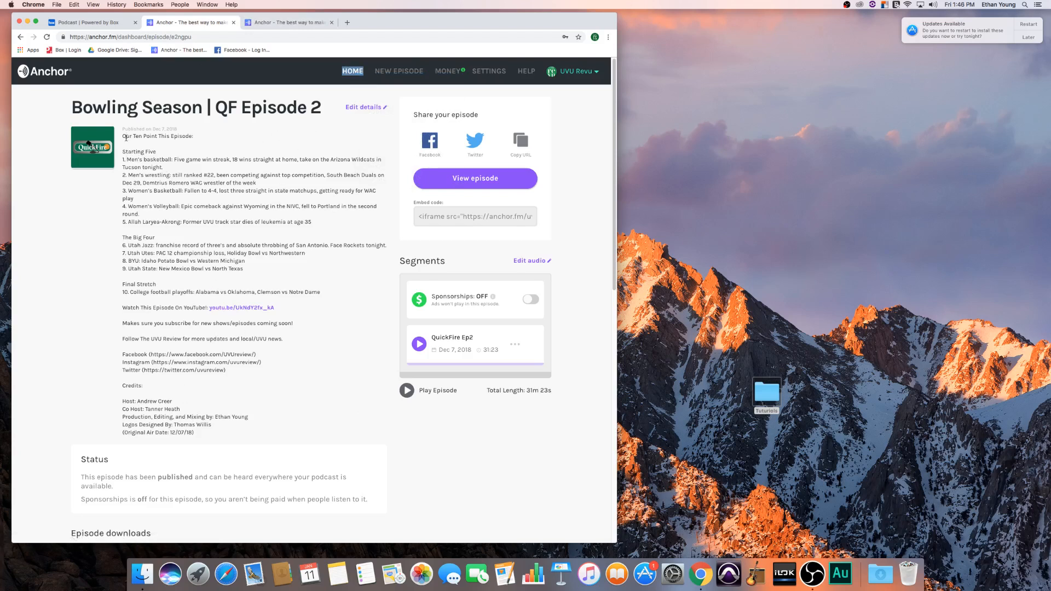
left_click_drag(126, 138, 221, 434)
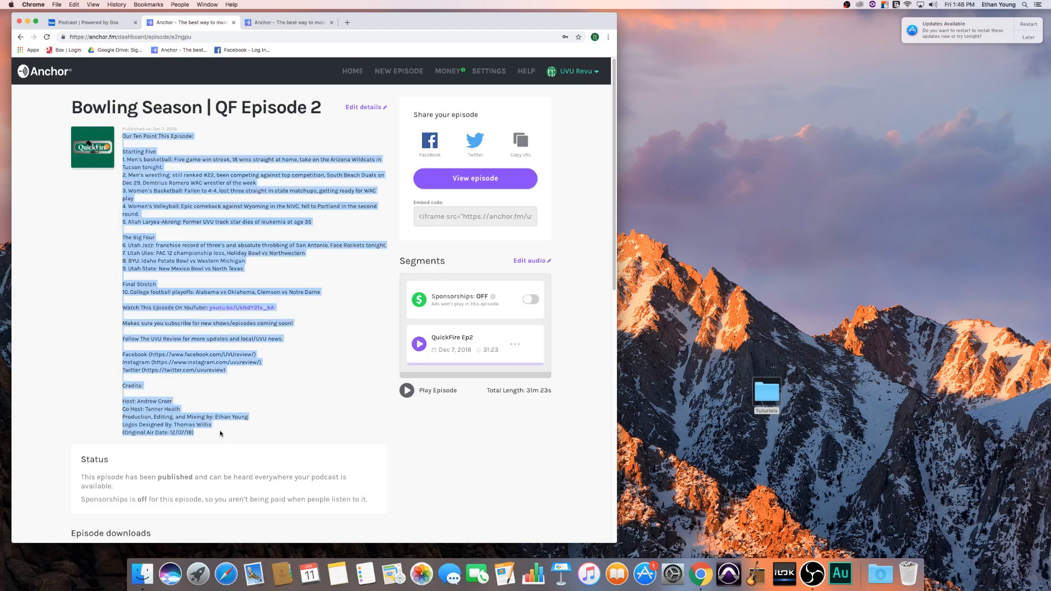
- Start a new episode from the dashboard in the other tab and dismiss the episode builder introduction
left_click(305, 23)
left_click(506, 404)
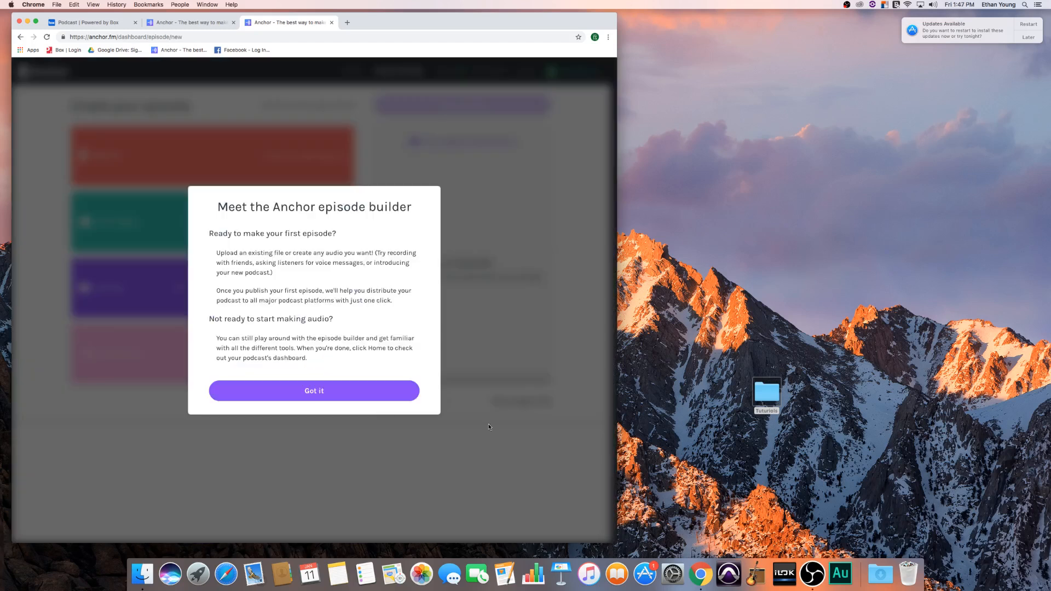
left_click(314, 392)
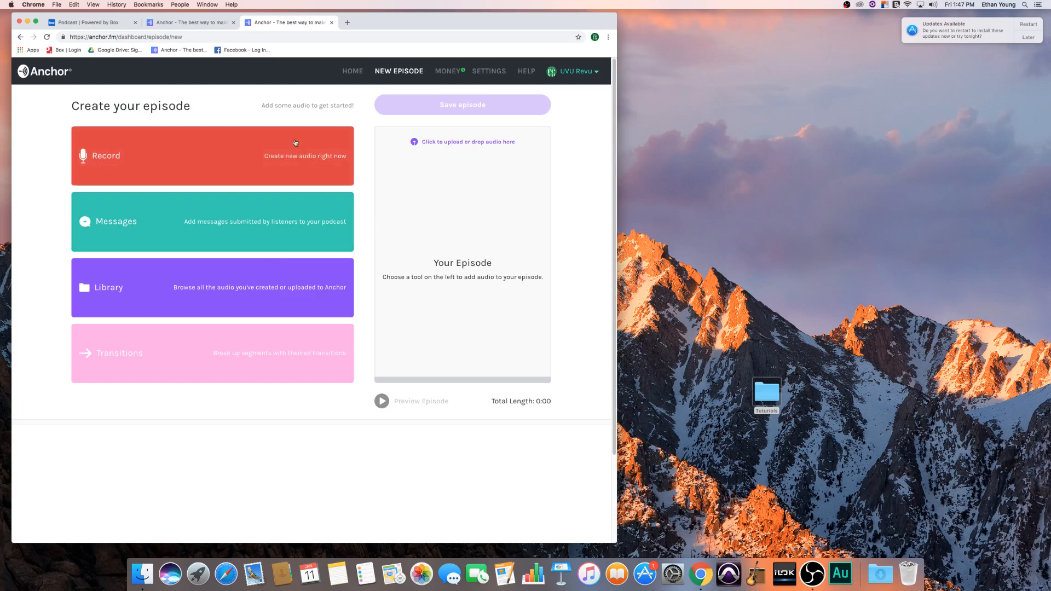
- Switch to Box and download QuickFireEp3.mp3 from the S1E3_QF folder inside UVU Quickfire
left_click(85, 23)
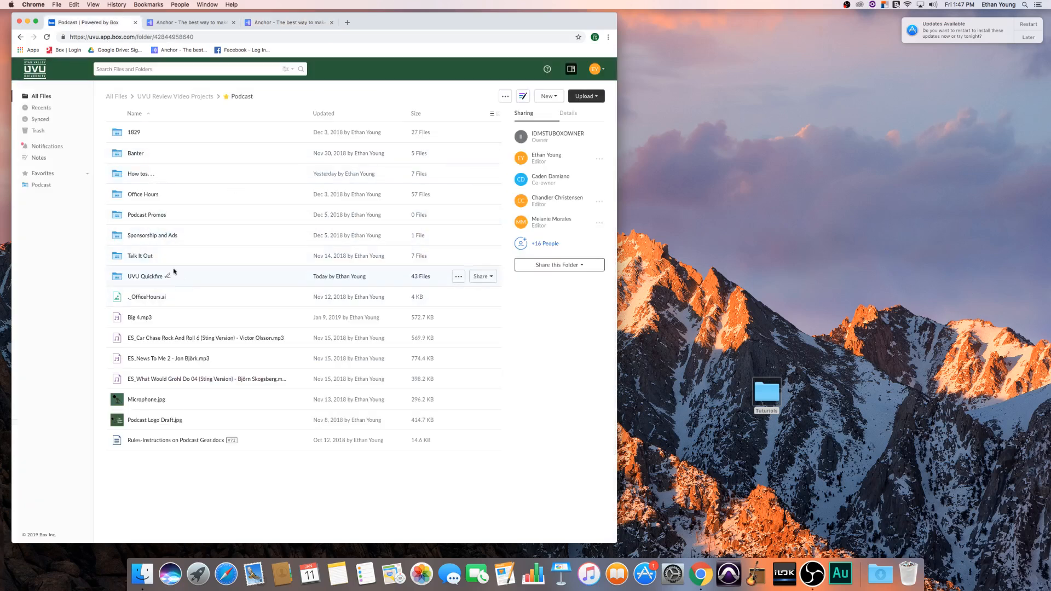
left_click(145, 277)
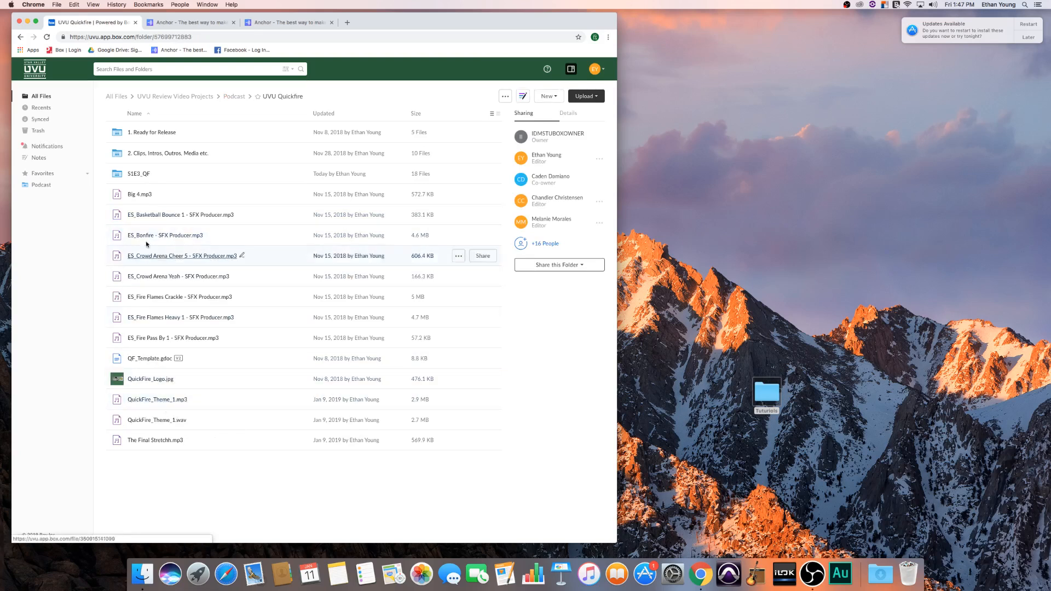
left_click(135, 174)
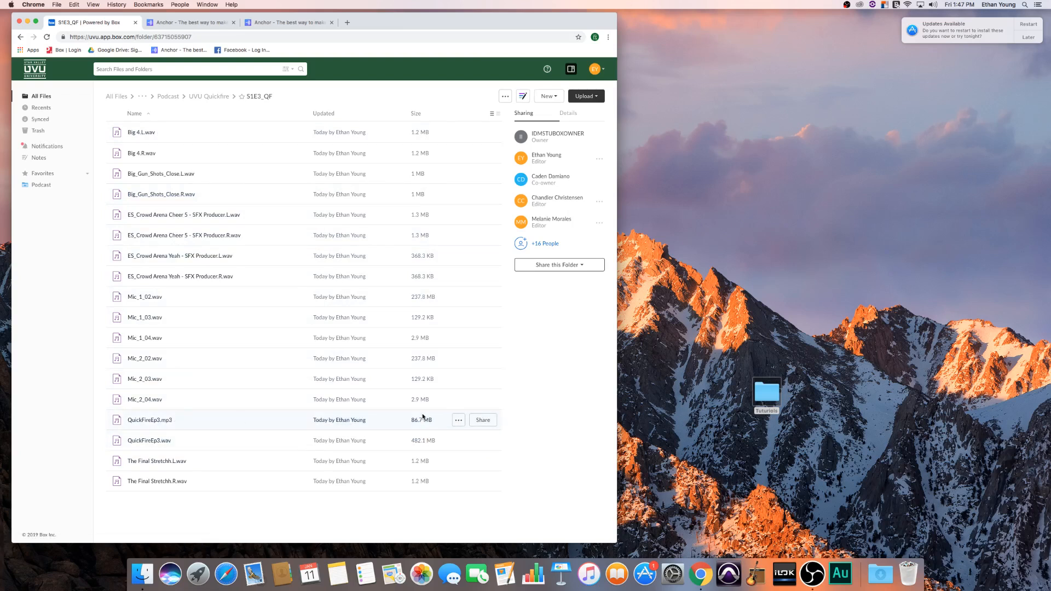
left_click(459, 420)
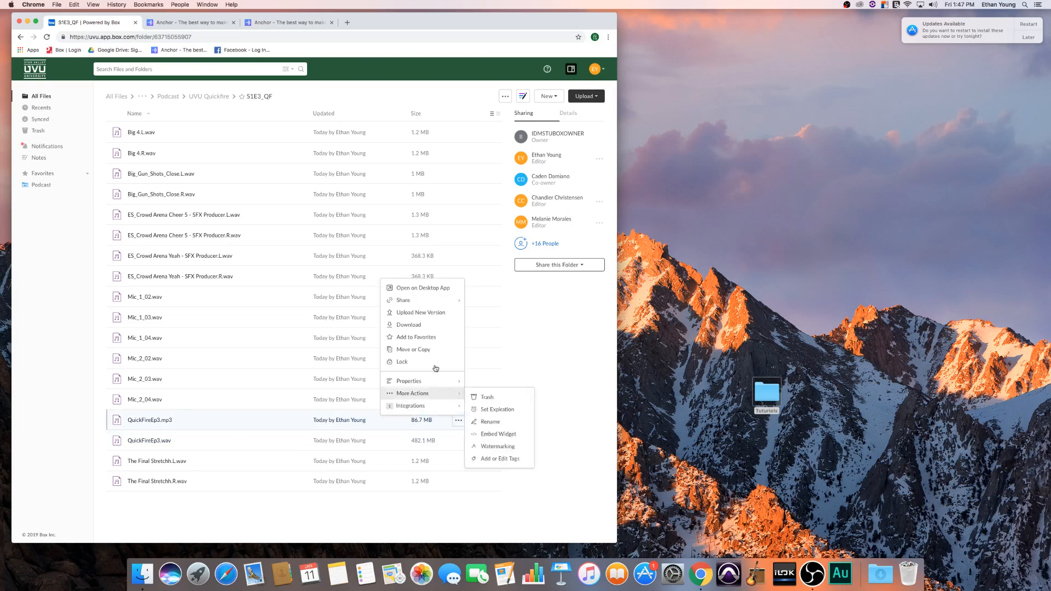
left_click(416, 324)
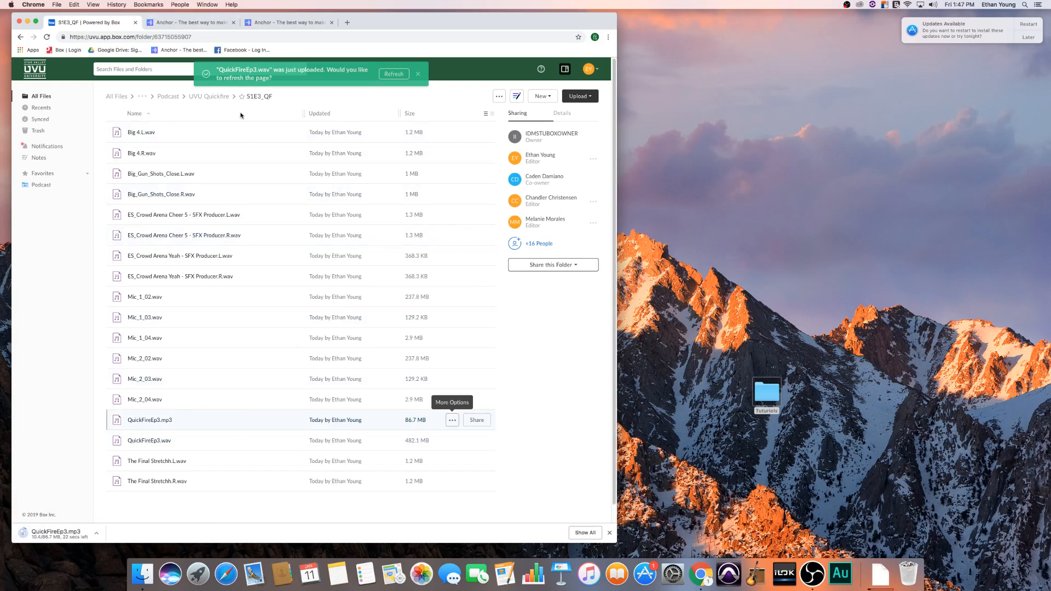
- Return to Anchor's new episode page and upload the downloaded QuickFireEp3.mp3 as the episode's audio
left_click(197, 23)
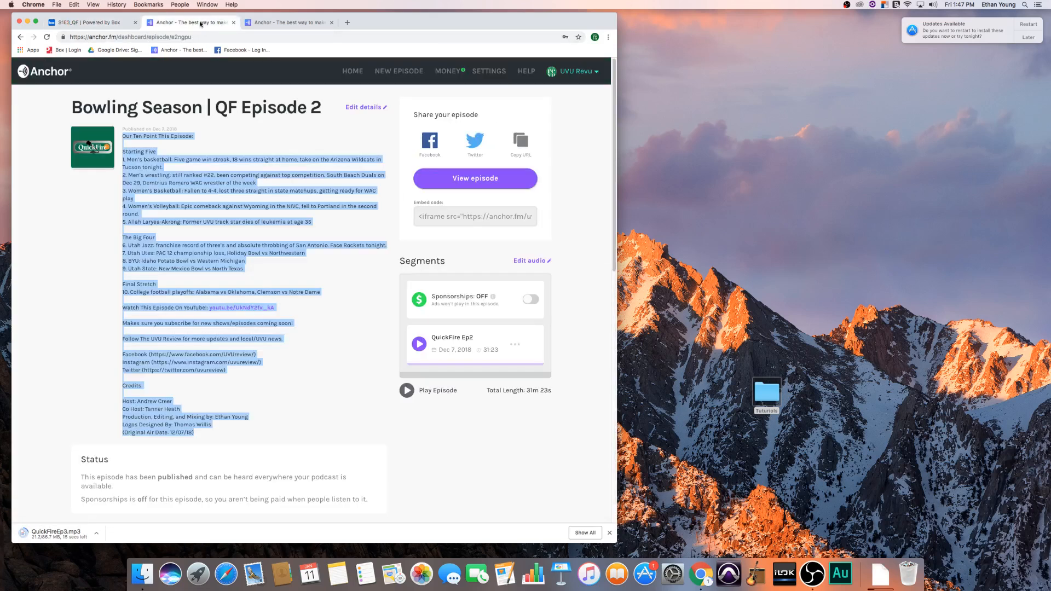
left_click(274, 23)
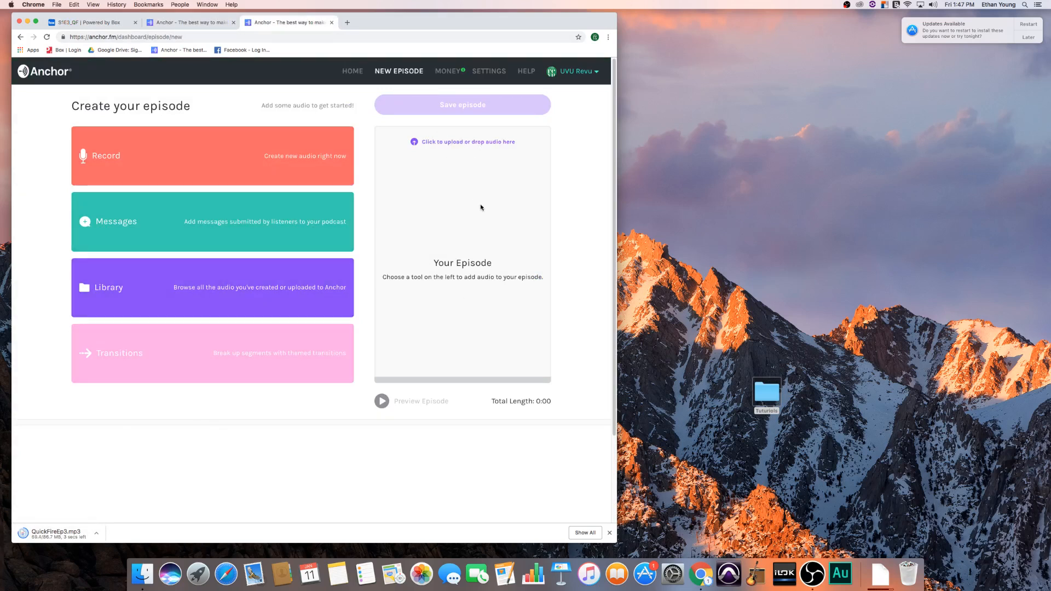
scroll(356, 383, "down", 2)
scroll(378, 364, "up", 2)
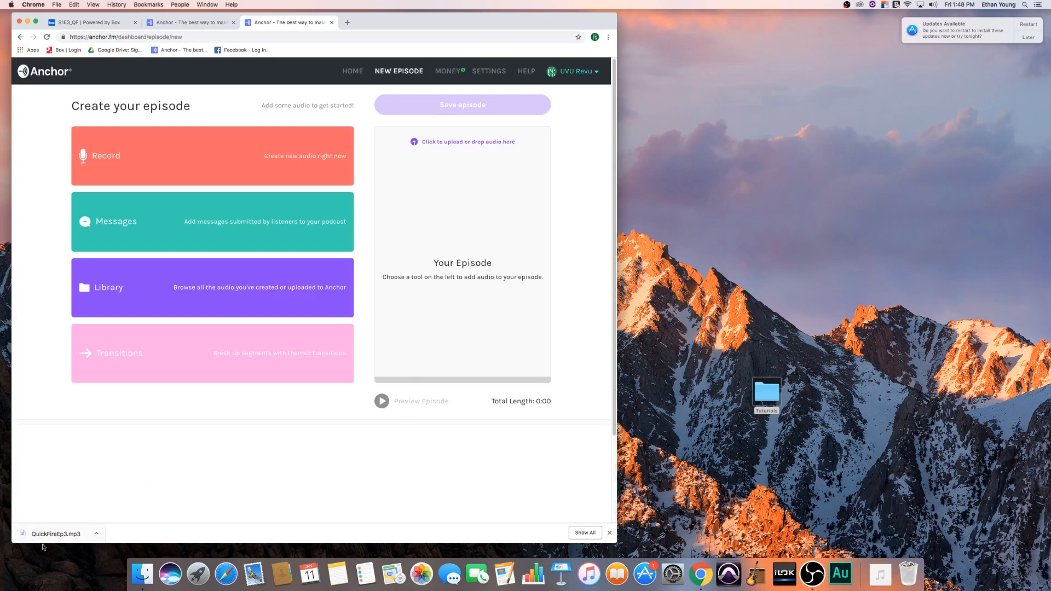
left_click_drag(333, 240, 432, 196)
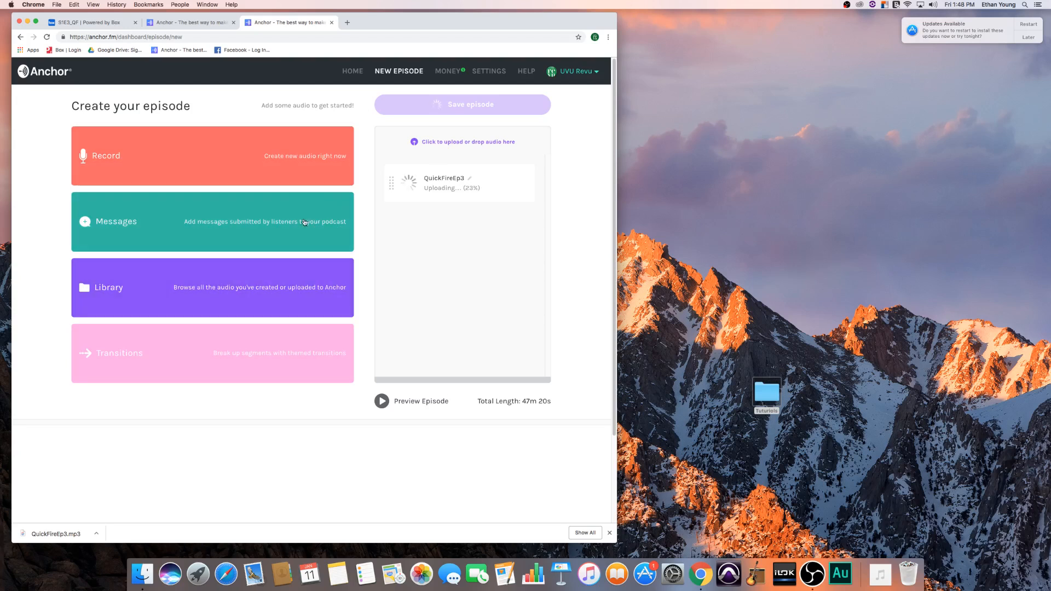
- Browse the Anchor audio library for previously uploaded segments while the episode audio uploads
left_click(277, 305)
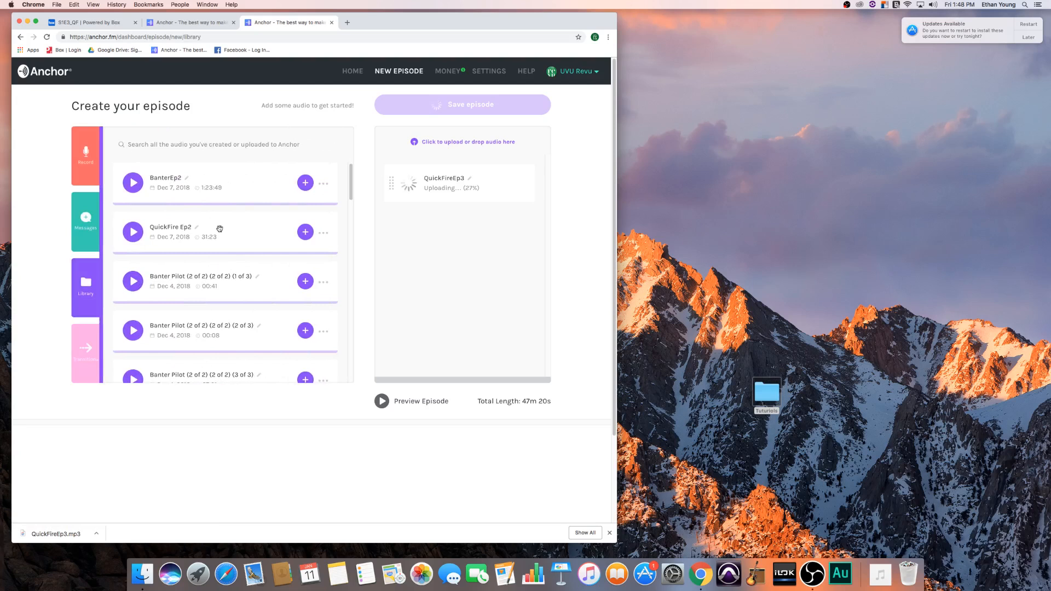
scroll(233, 244, "down", 5)
scroll(233, 235, "down", 8)
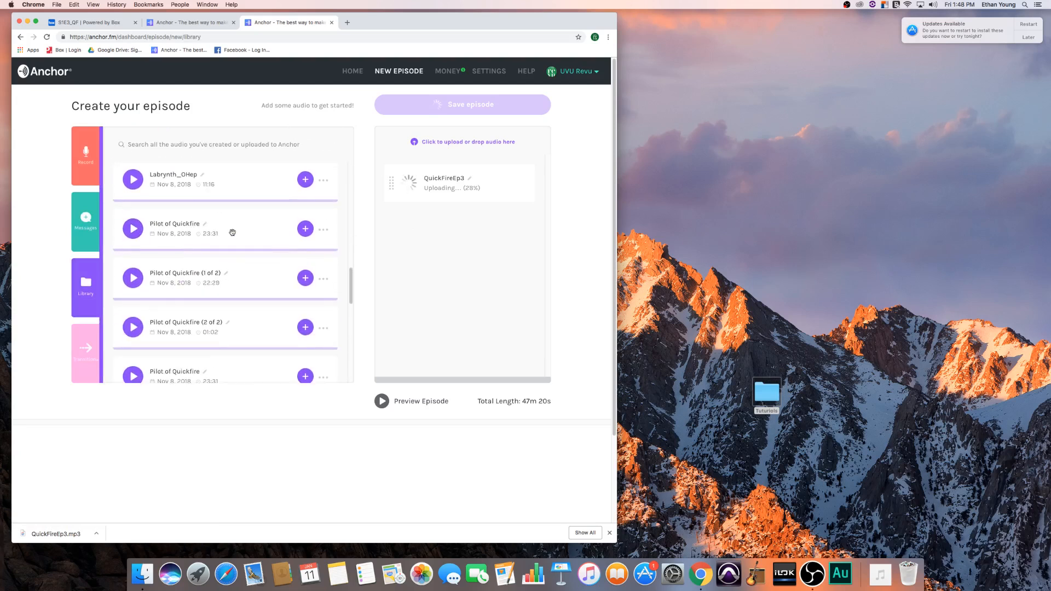
scroll(232, 234, "down", 10)
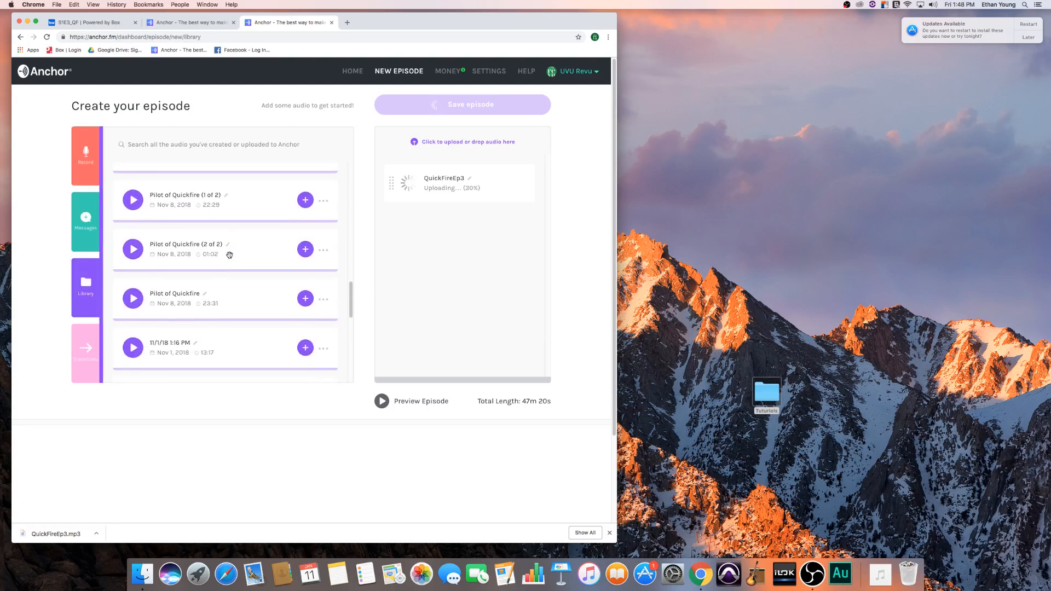
scroll(230, 255, "down", 2)
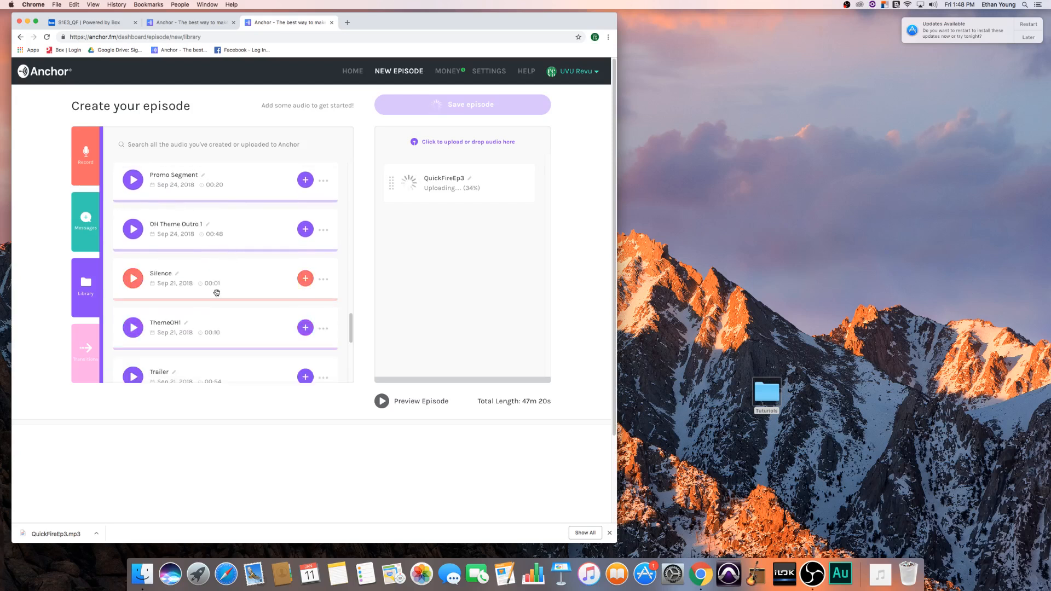
scroll(255, 305, "down", 5)
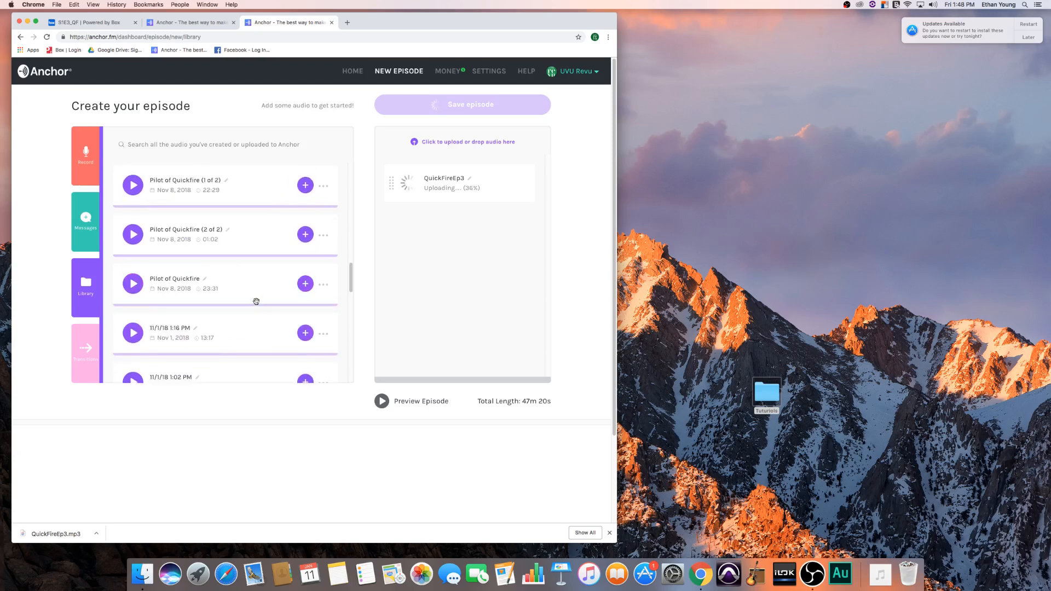
scroll(256, 304, "up", 7)
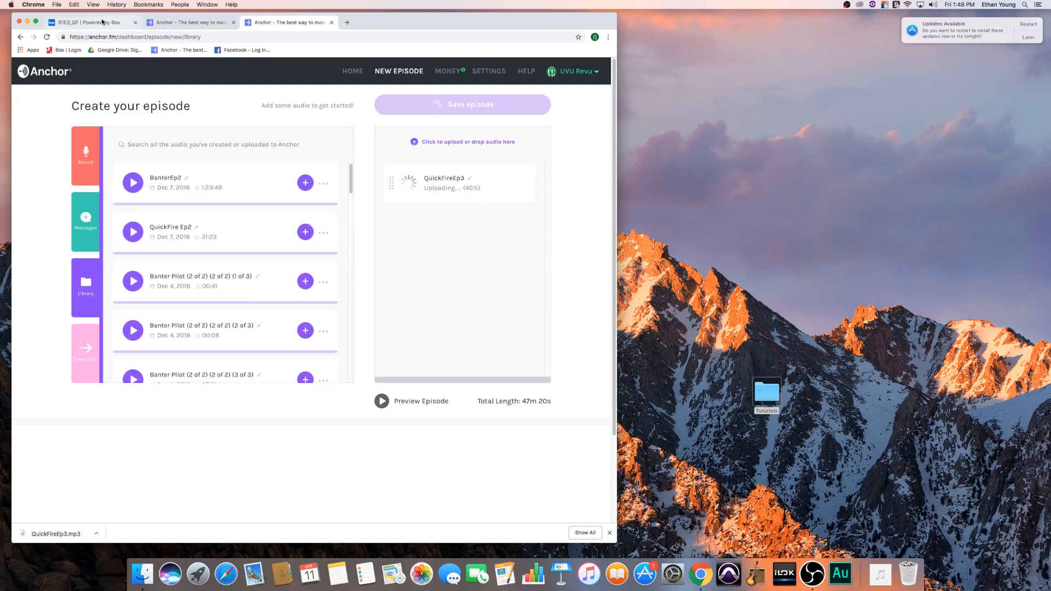
left_click(348, 22)
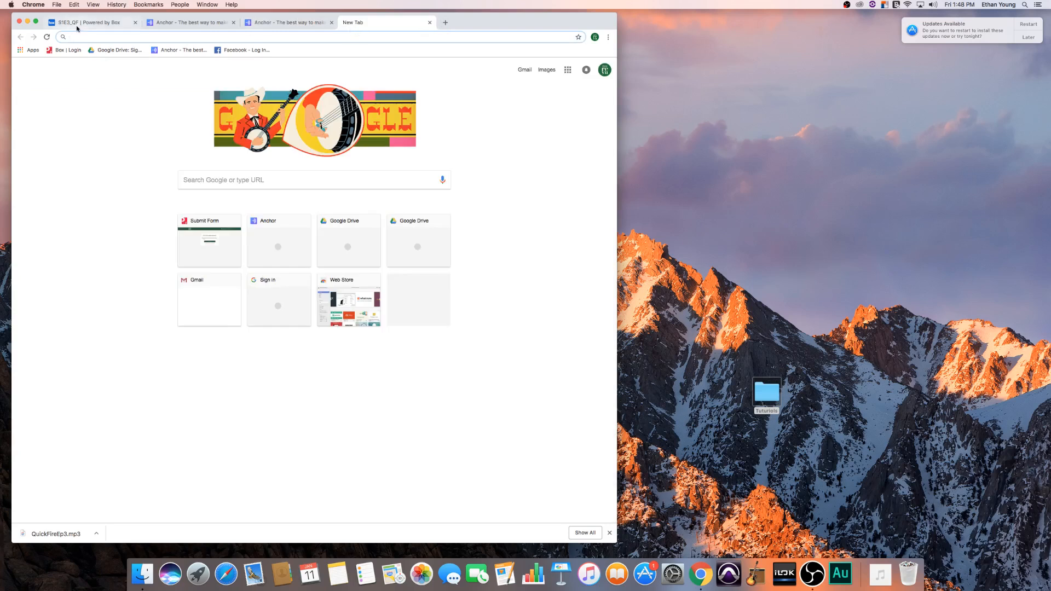
key("super+1")
key("super+4")
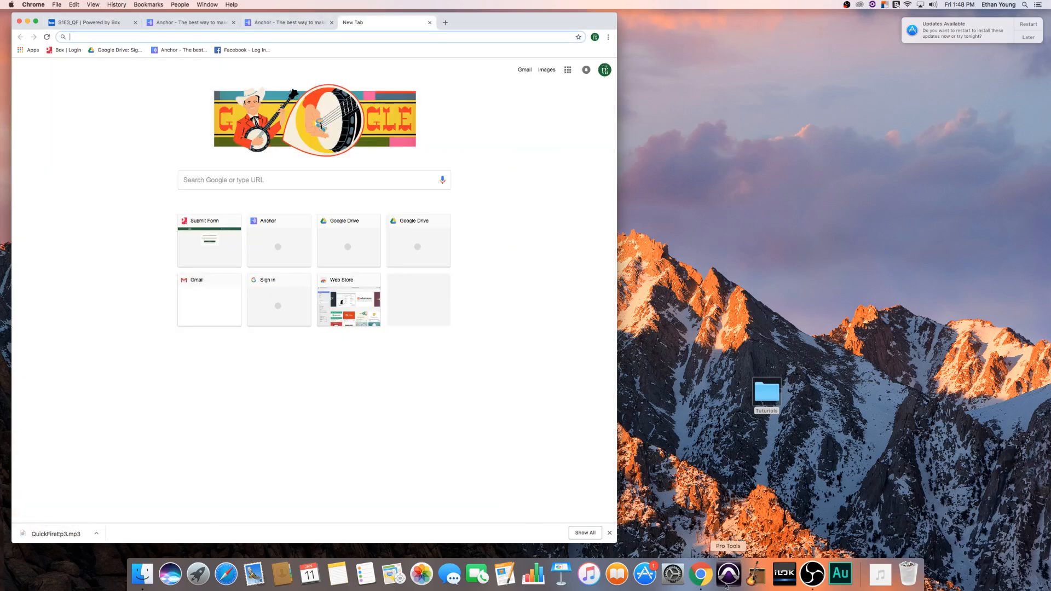
left_click(812, 576)
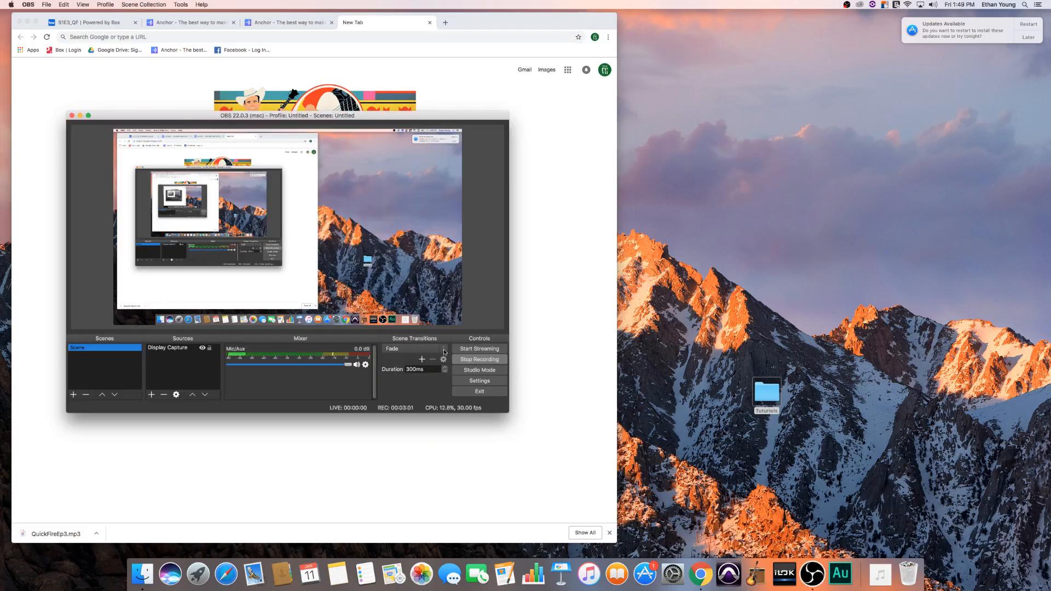
left_click(80, 116)
left_click(275, 23)
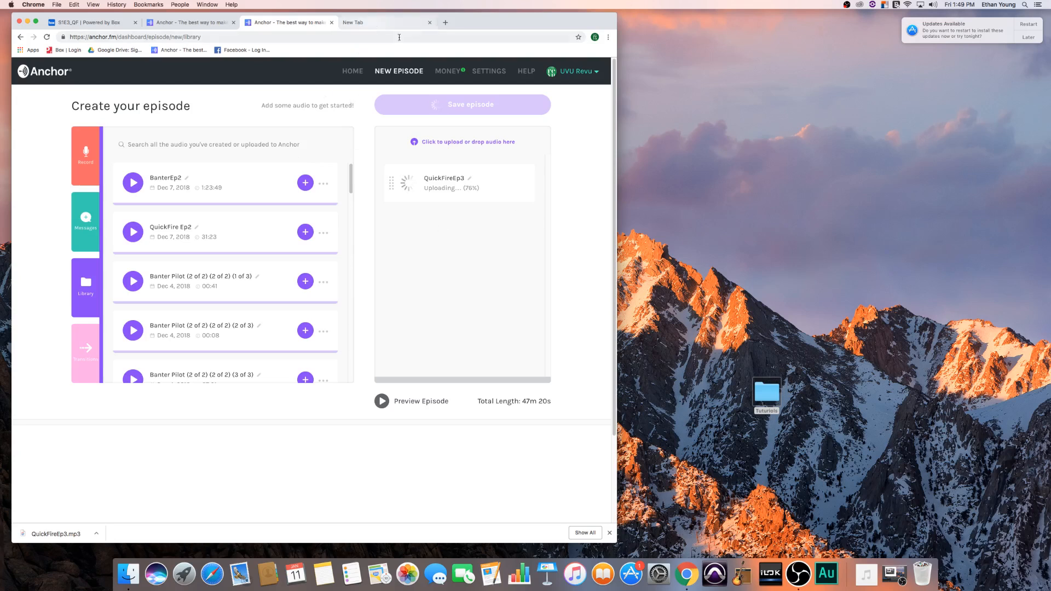
- Switch to the Bowling Season | QF Episode 2 page, turn Sponsorships on and switch it back off
left_click(157, 23)
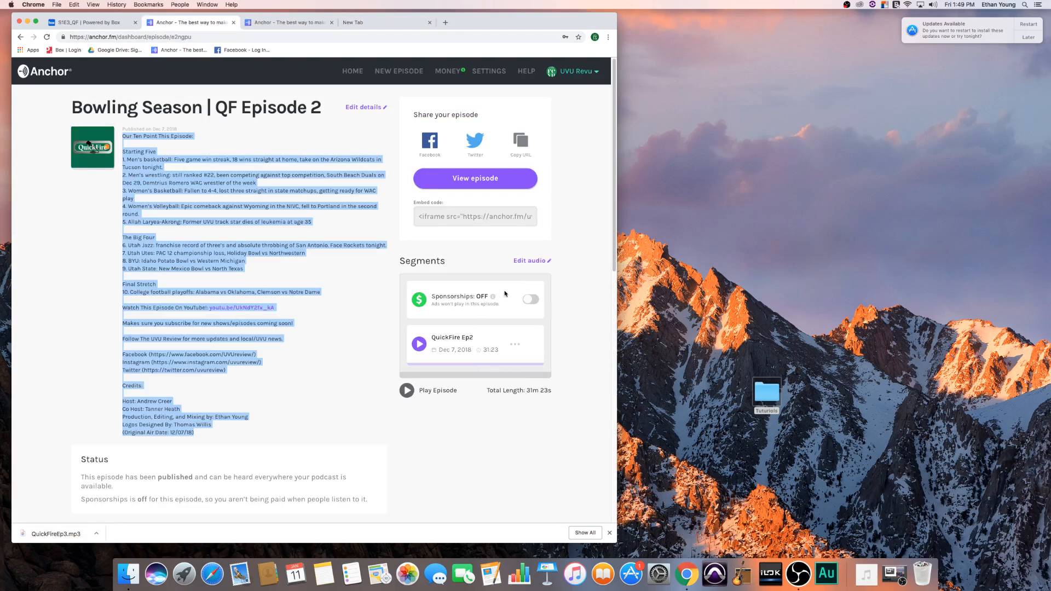
left_click(530, 299)
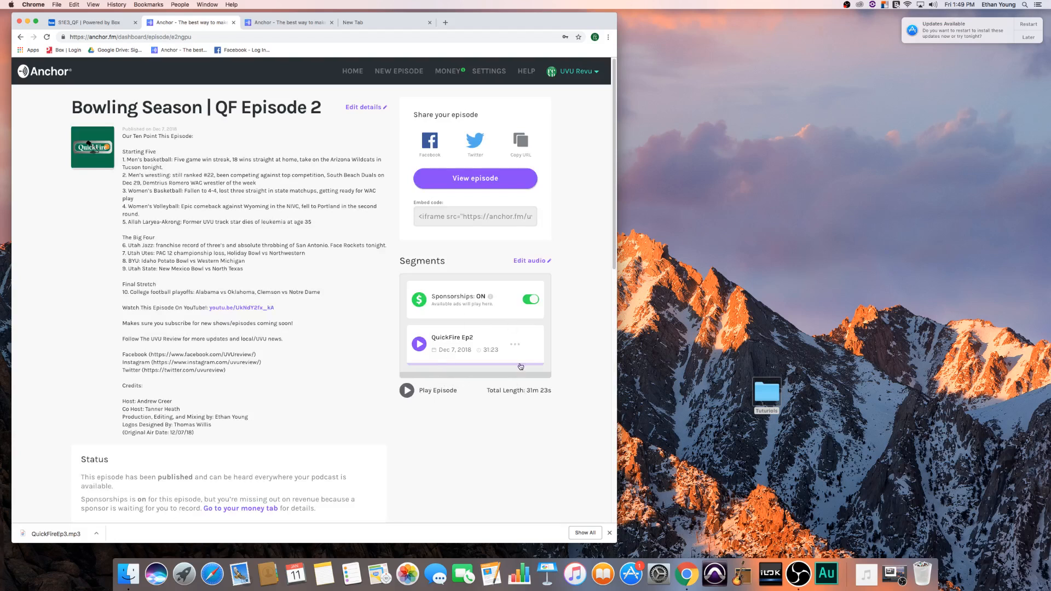
scroll(521, 367, "down", 5)
scroll(519, 277, "up", 2)
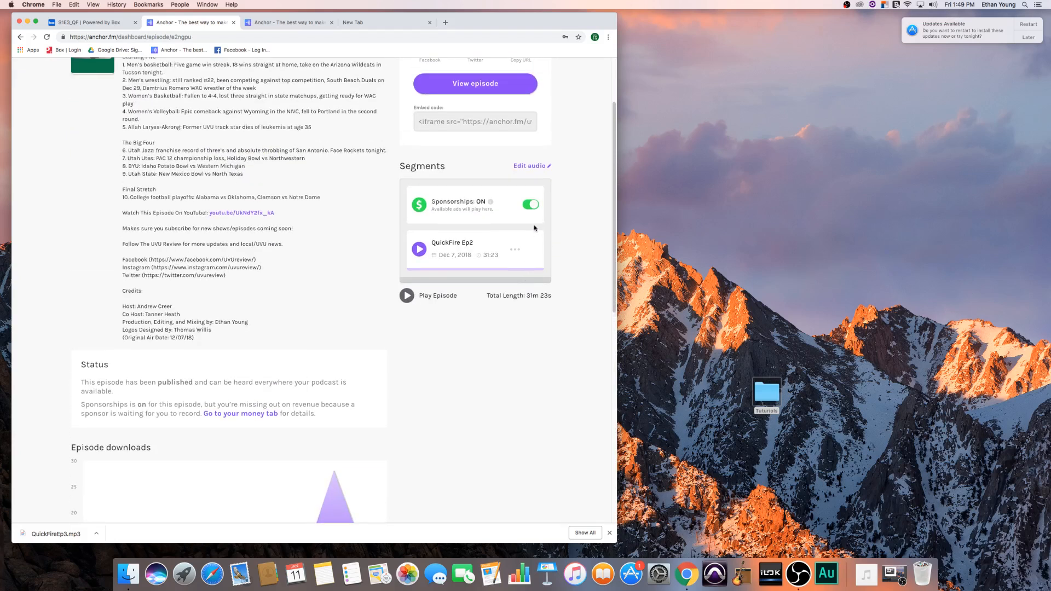
left_click(532, 206)
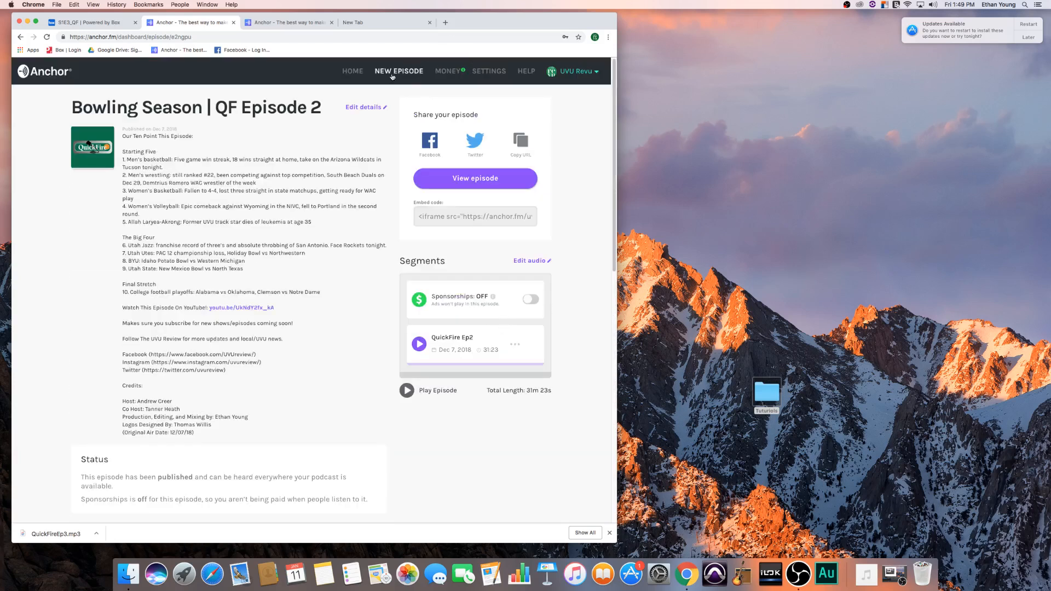
- Review the Anchor sponsorship ad's recording details on the Money page, close them and return to the new episode page
left_click(446, 72)
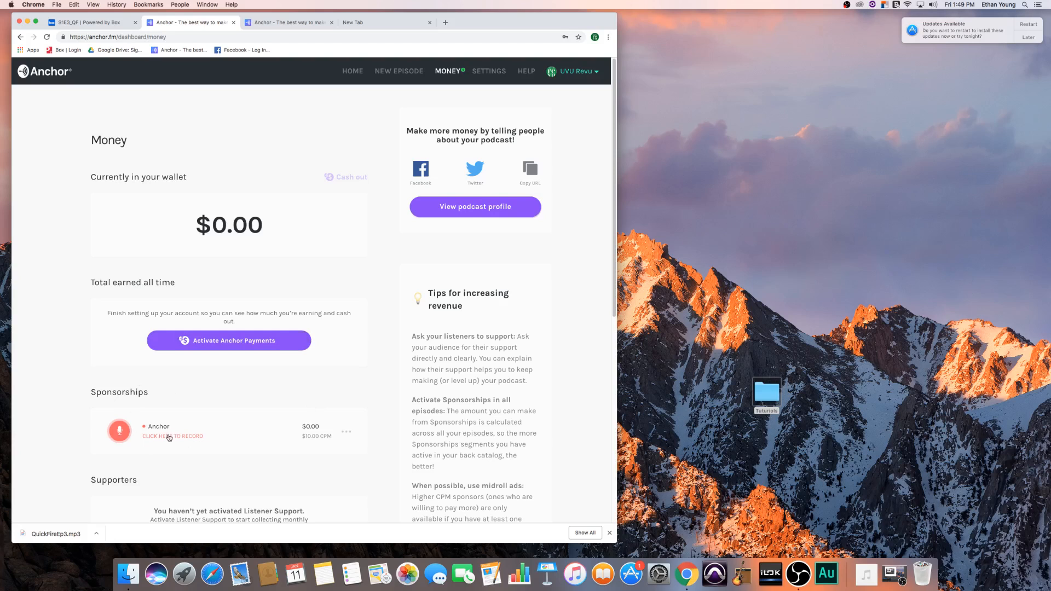
left_click(169, 436)
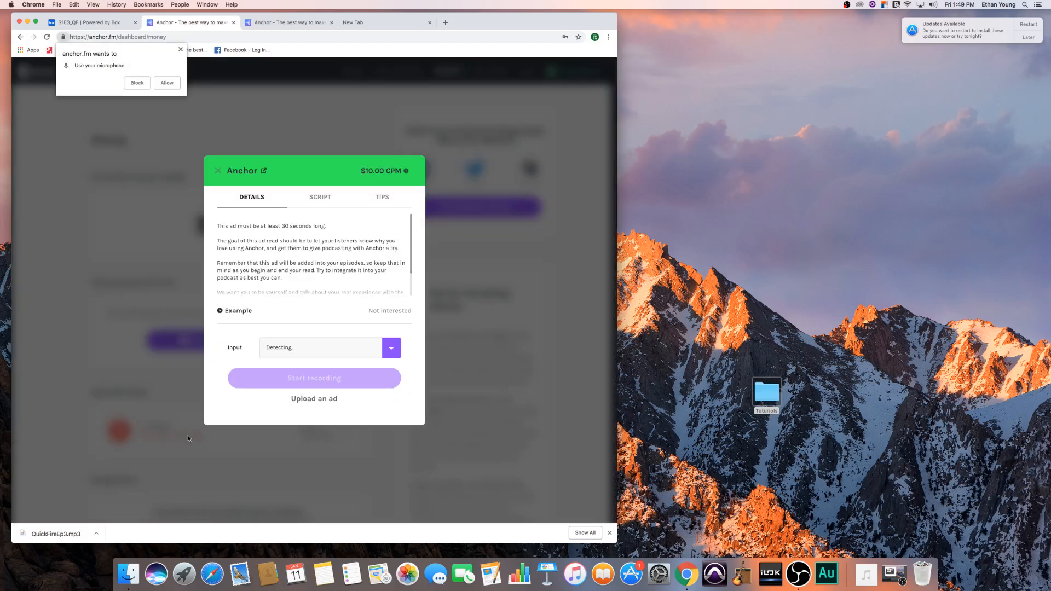
scroll(300, 285, "down", 2)
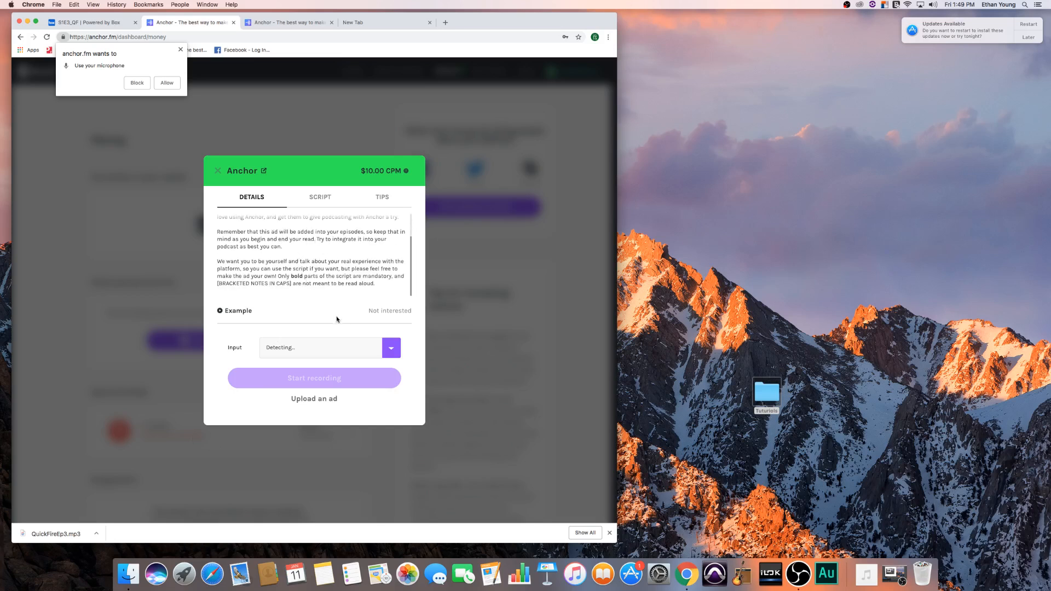
left_click(217, 173)
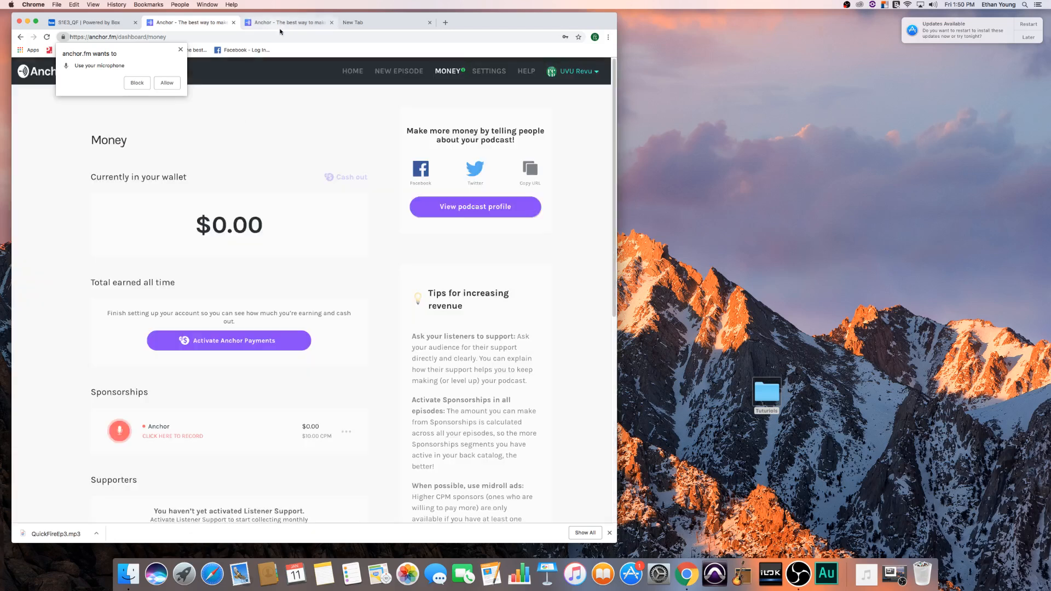
left_click(281, 25)
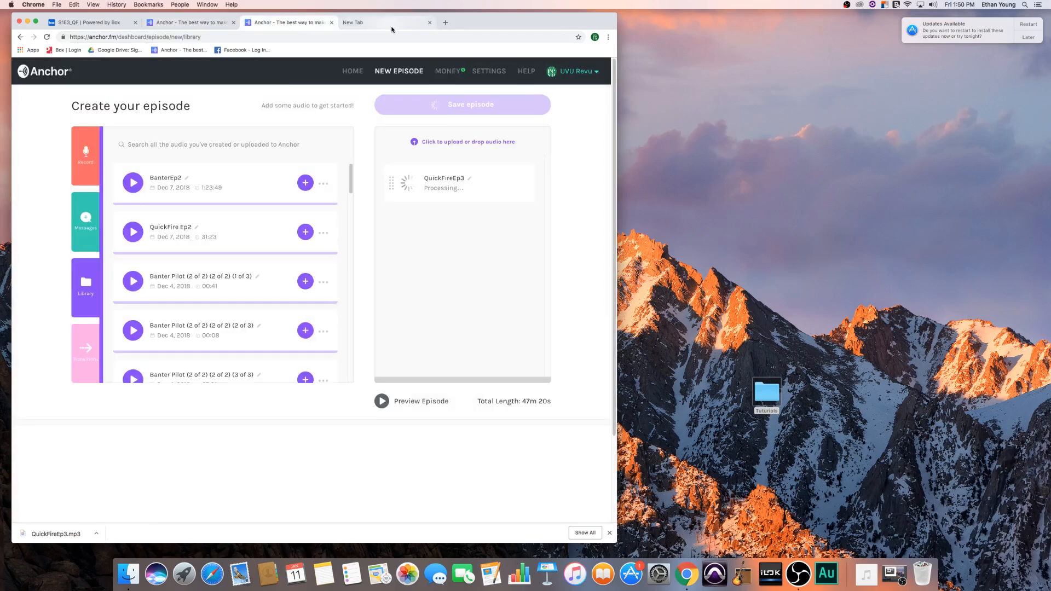
- View the public podcast profile from the Money page, list its listening platforms, and return to the new episode page
left_click(204, 22)
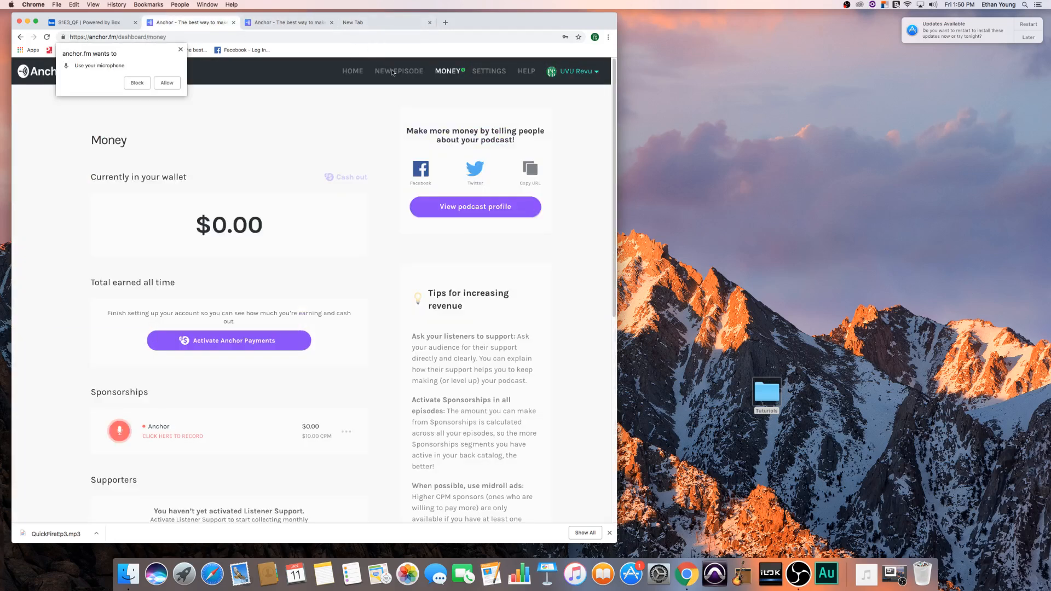
scroll(491, 216, "down", 1)
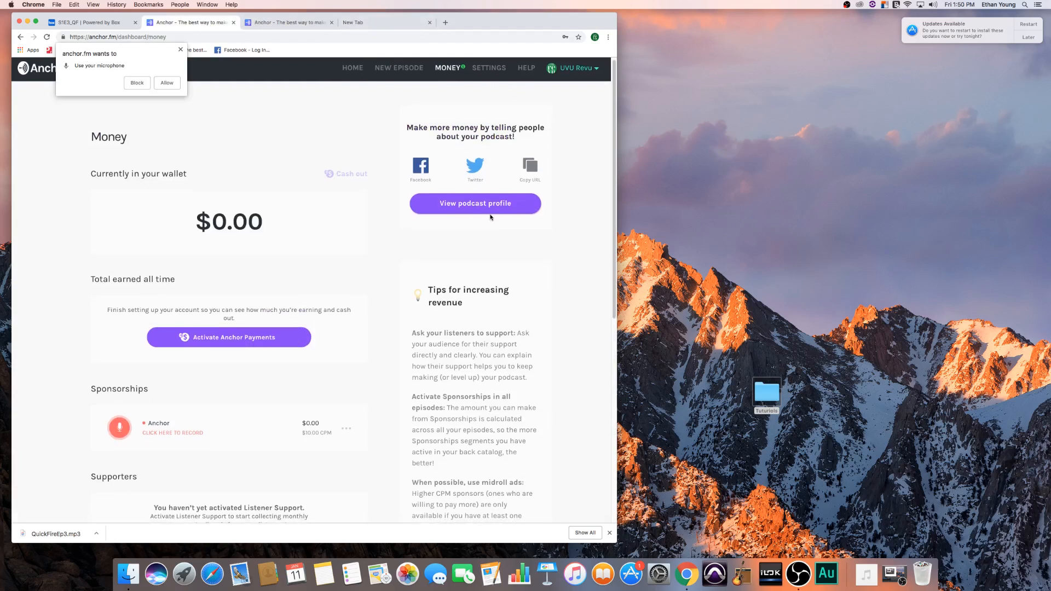
left_click(490, 209)
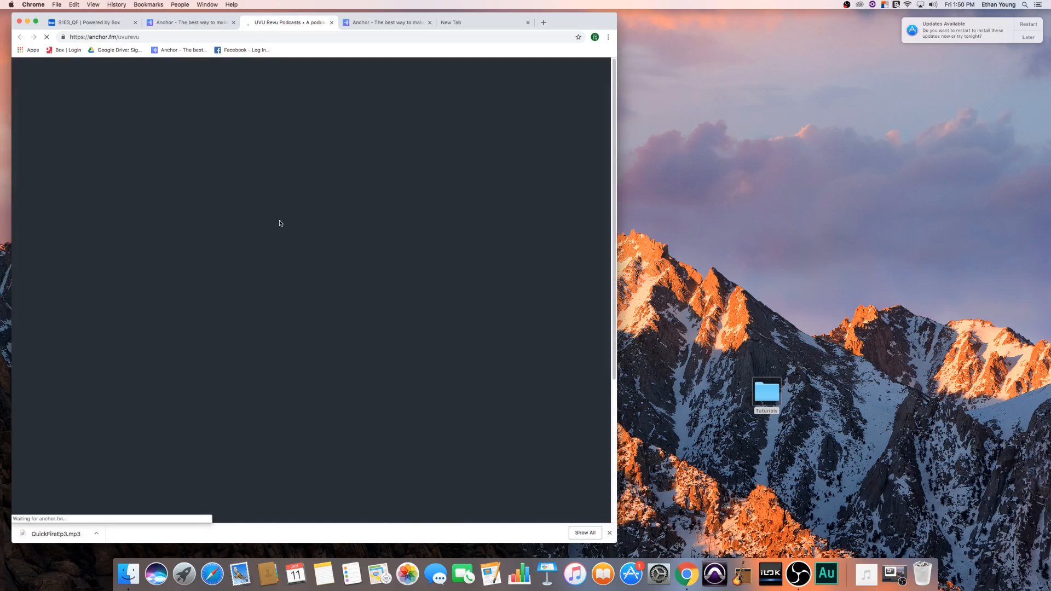
scroll(393, 293, "down", 10)
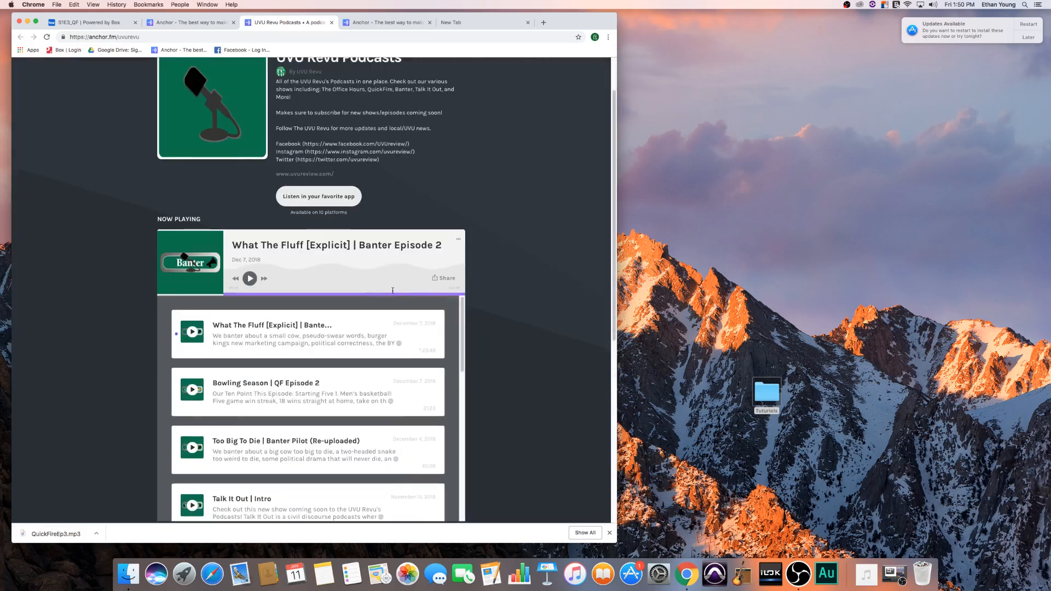
scroll(393, 293, "up", 10)
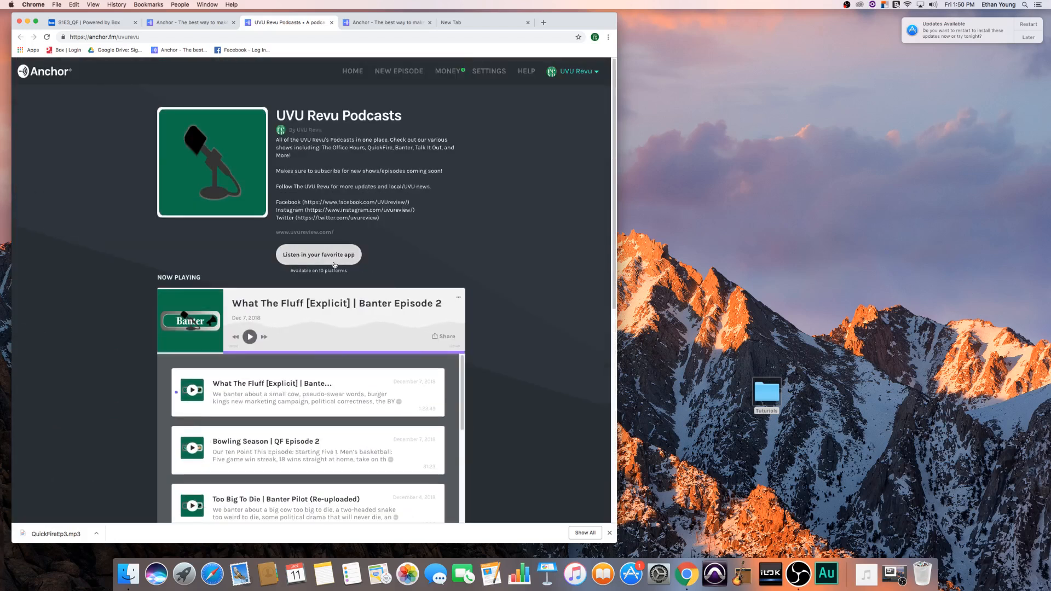
left_click(331, 261)
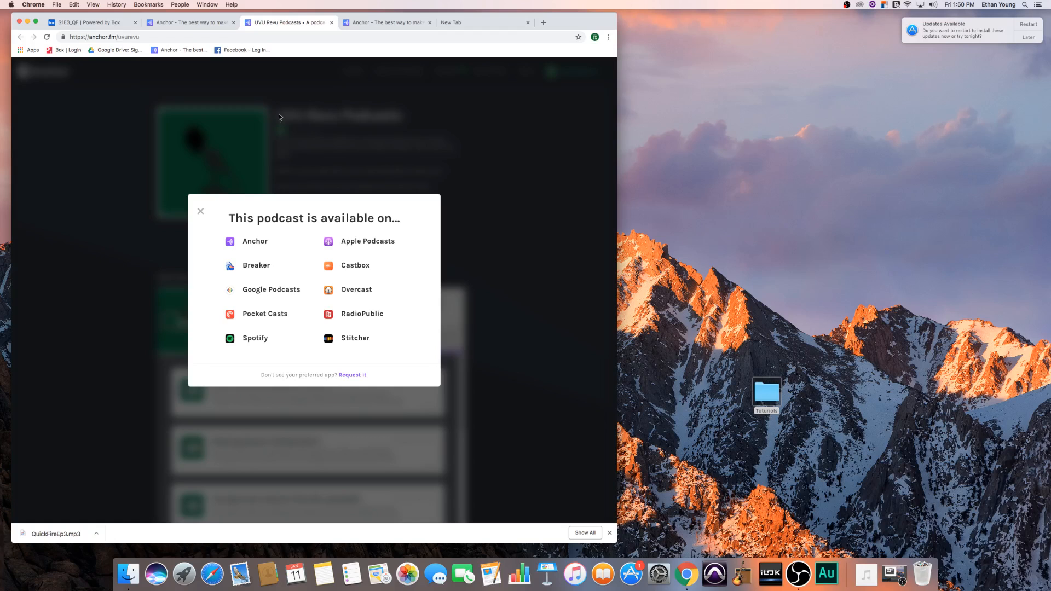
left_click(395, 22)
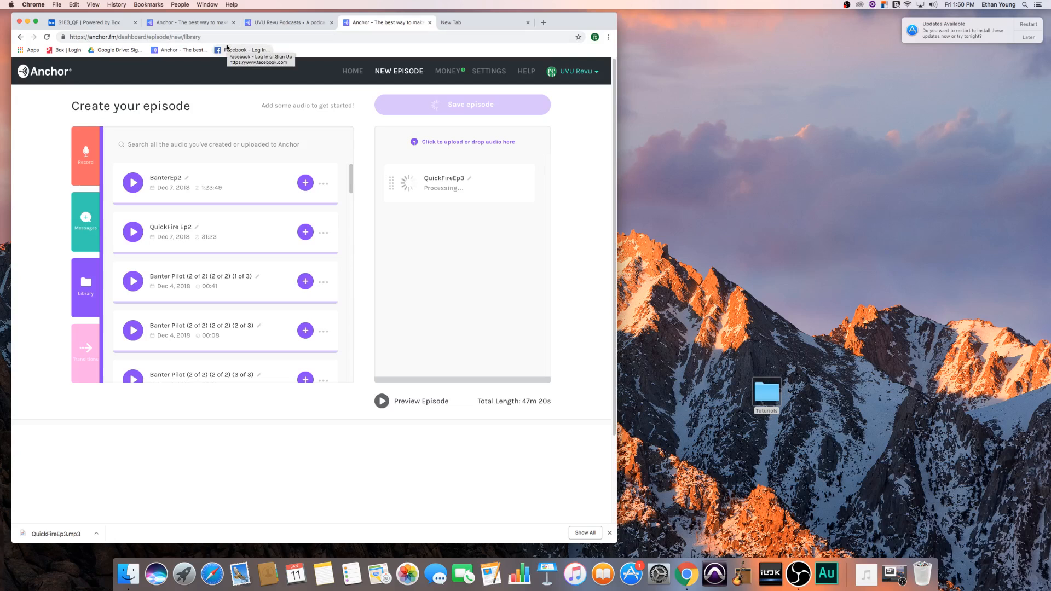
- Switch to Box and browse the Podcast folder down to 1. Ready for Release inside Office Hours
left_click(116, 24)
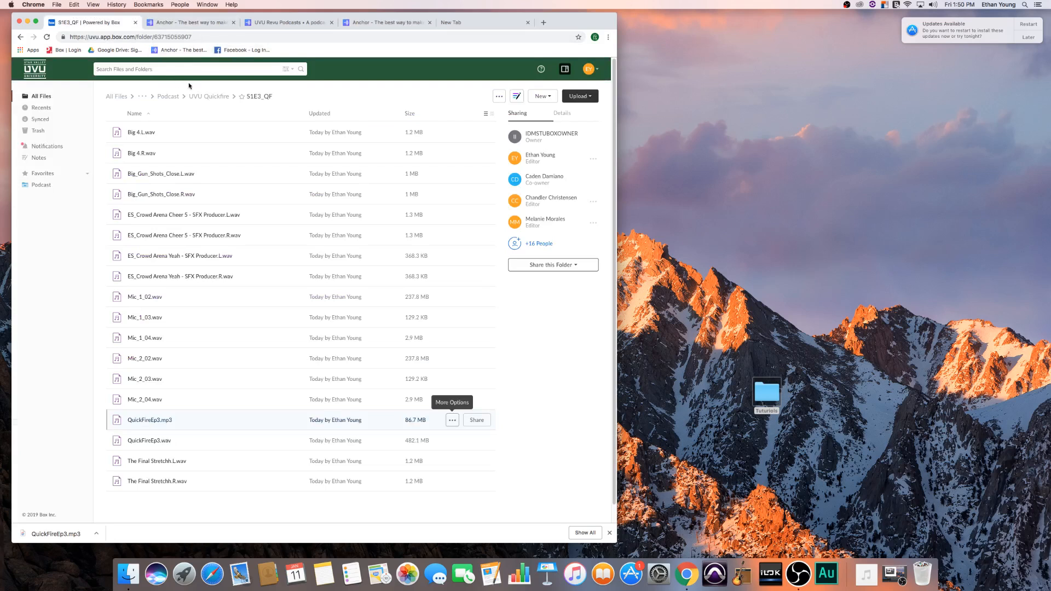
left_click(216, 97)
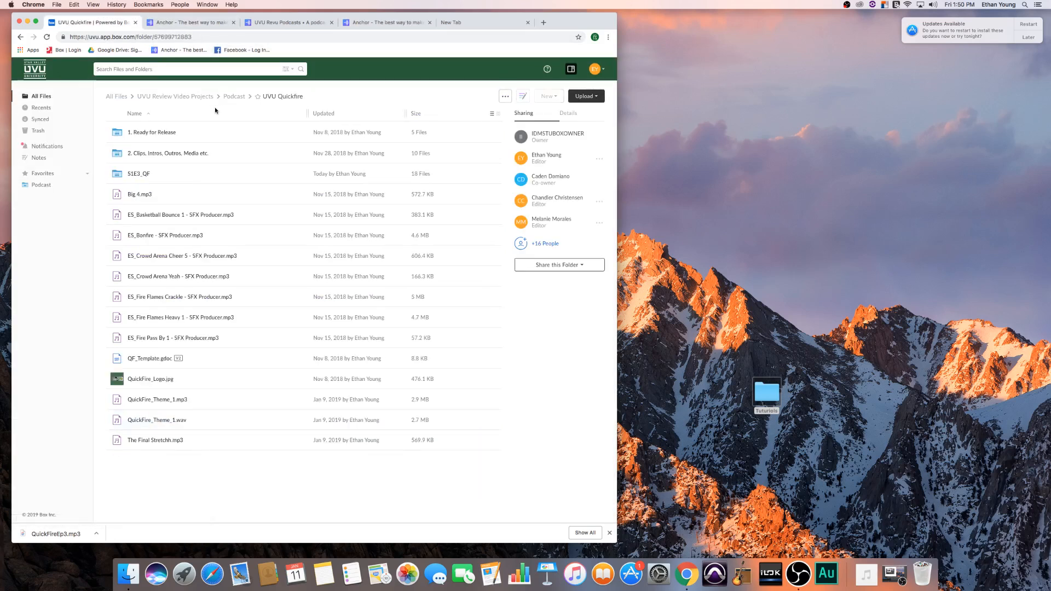
left_click(234, 97)
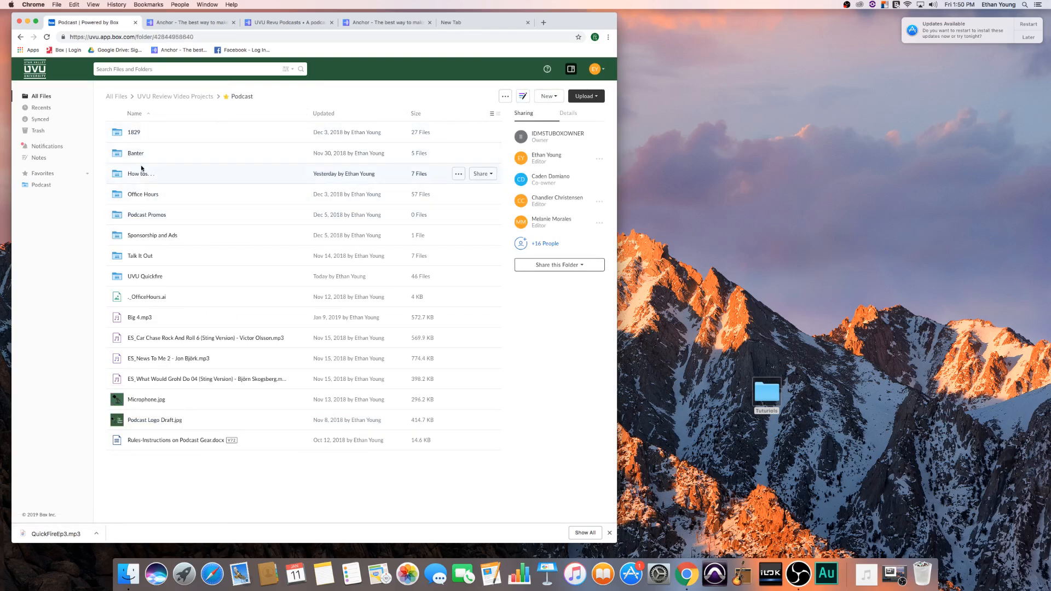
left_click(141, 195)
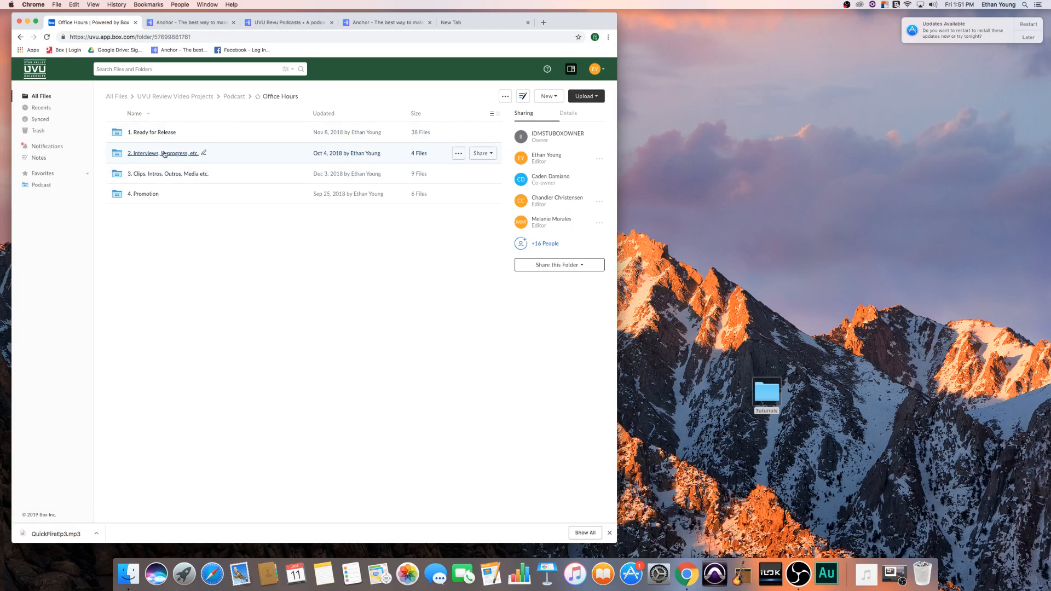
left_click(156, 133)
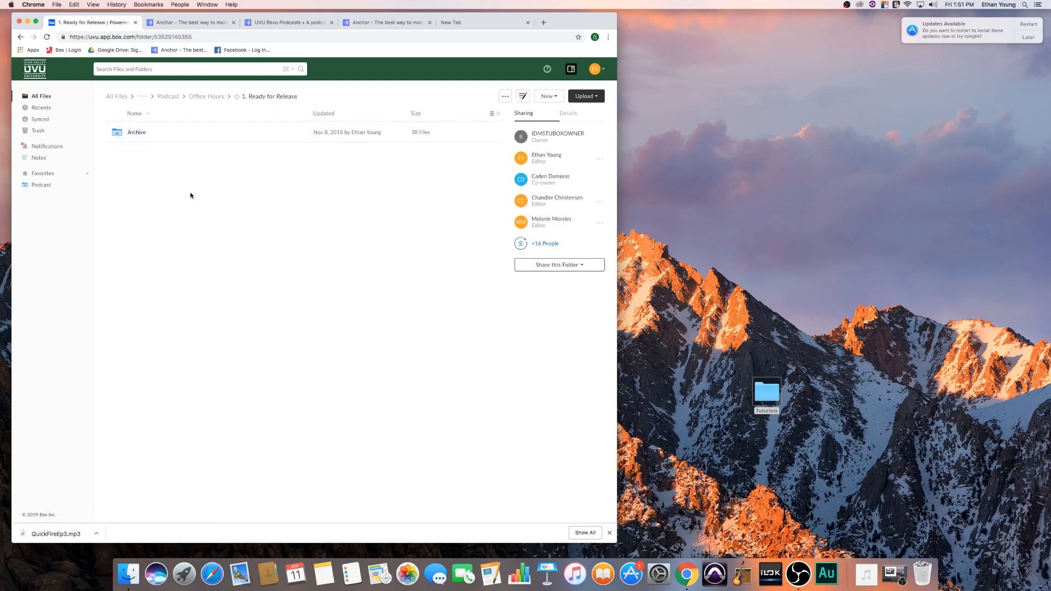
- Return to Anchor's new episode page and view the listener voice messages available for the episode
left_click(282, 23)
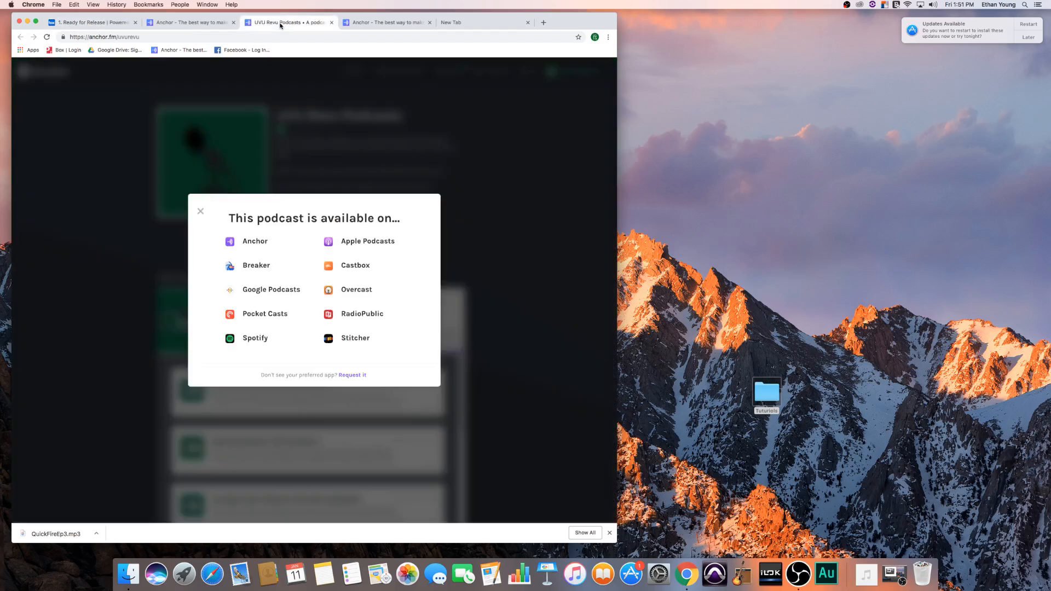
left_click(383, 23)
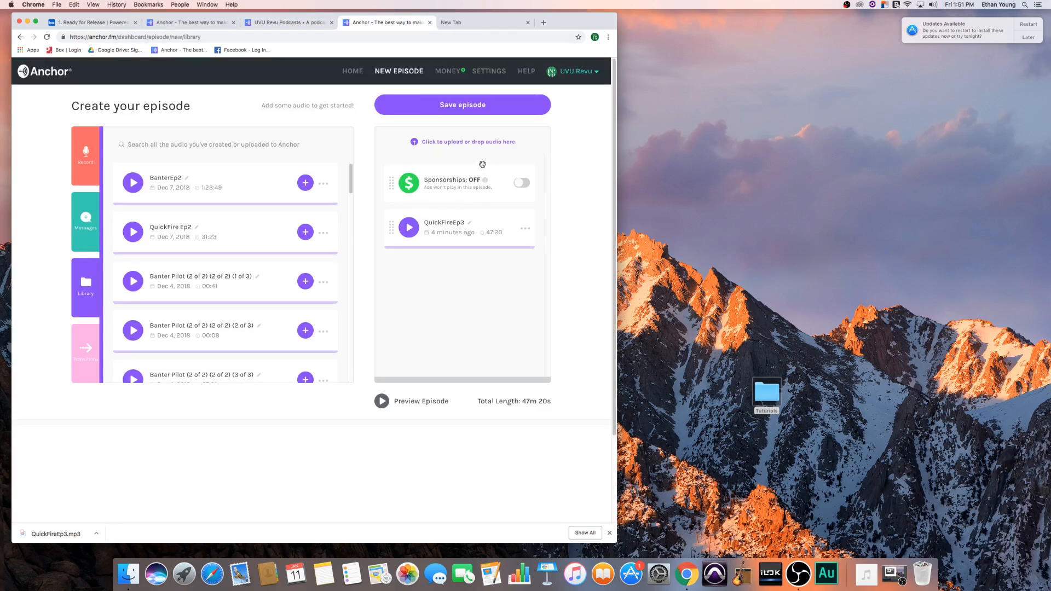
mouse_move(392, 184)
left_mouse_down()
mouse_move(392, 241)
mouse_move(392, 175)
left_mouse_up()
left_click(91, 231)
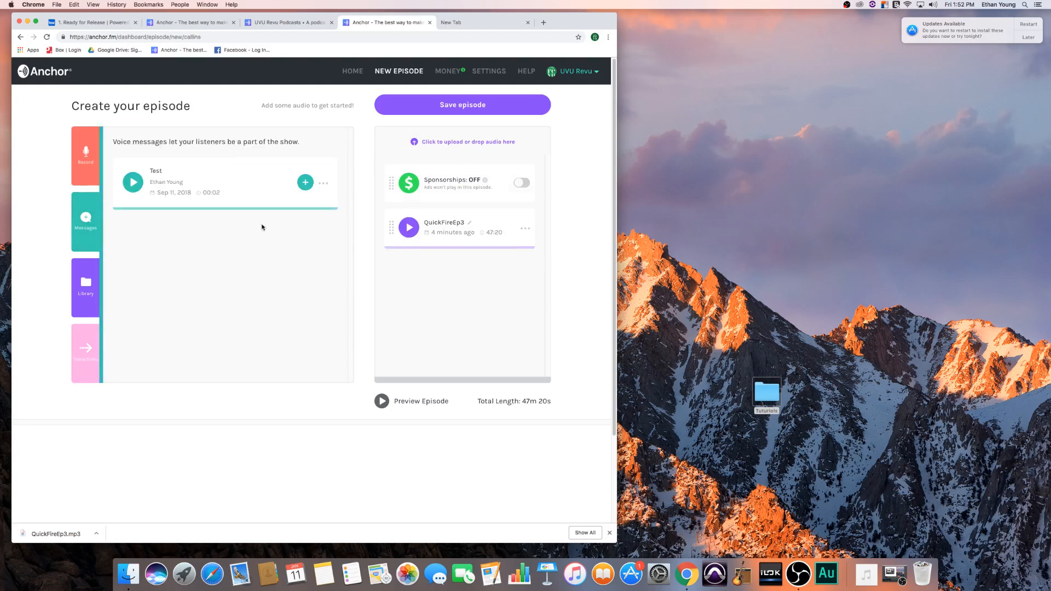
- Open the split tool for the QuickFireEp3 segment, move the marker to 09:22, and close it without splitting
left_click(527, 230)
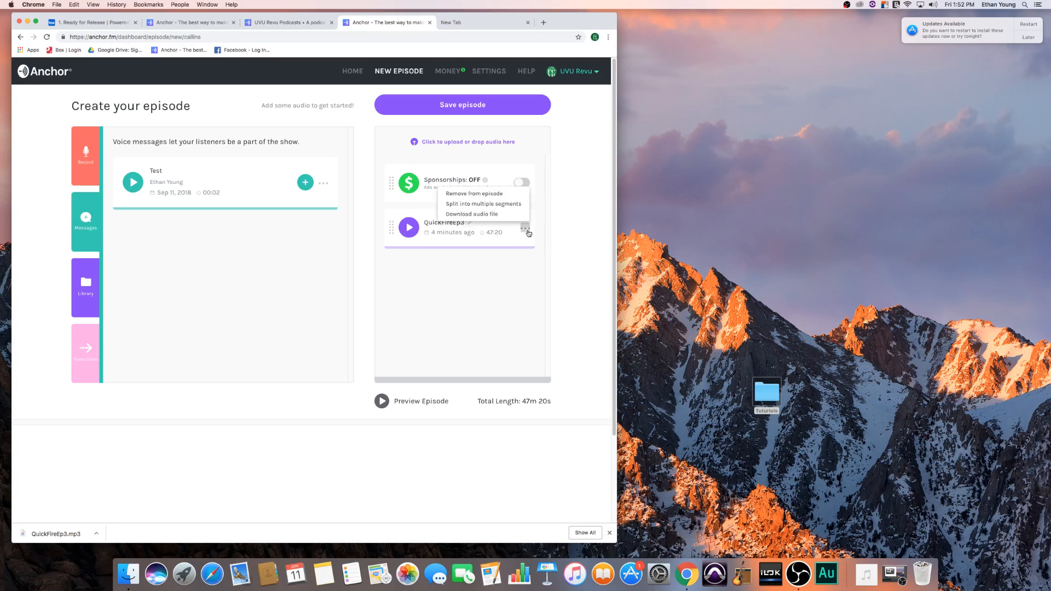
left_click(467, 204)
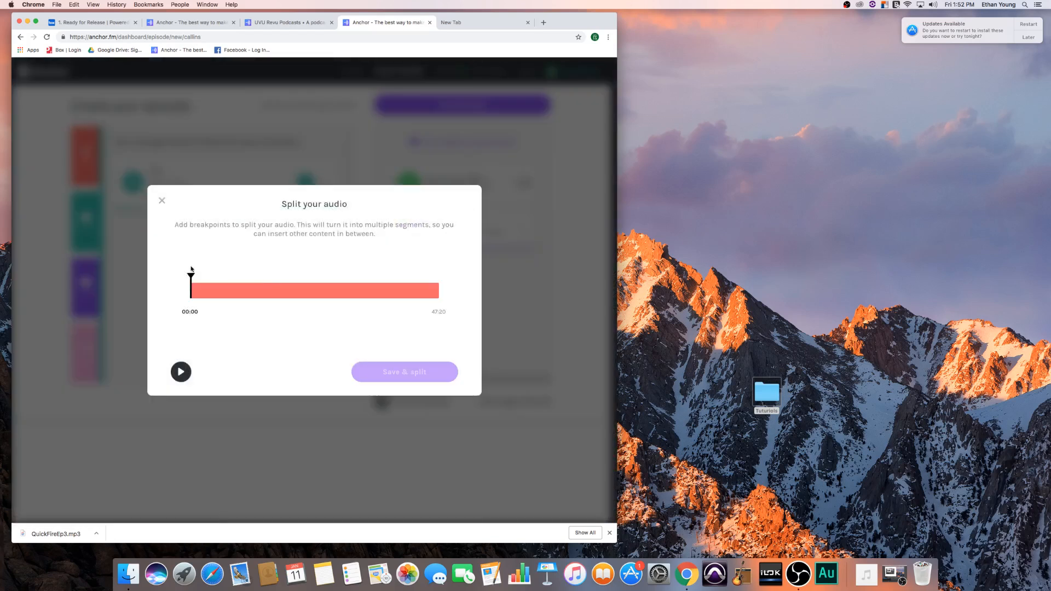
left_click_drag(190, 278, 240, 286)
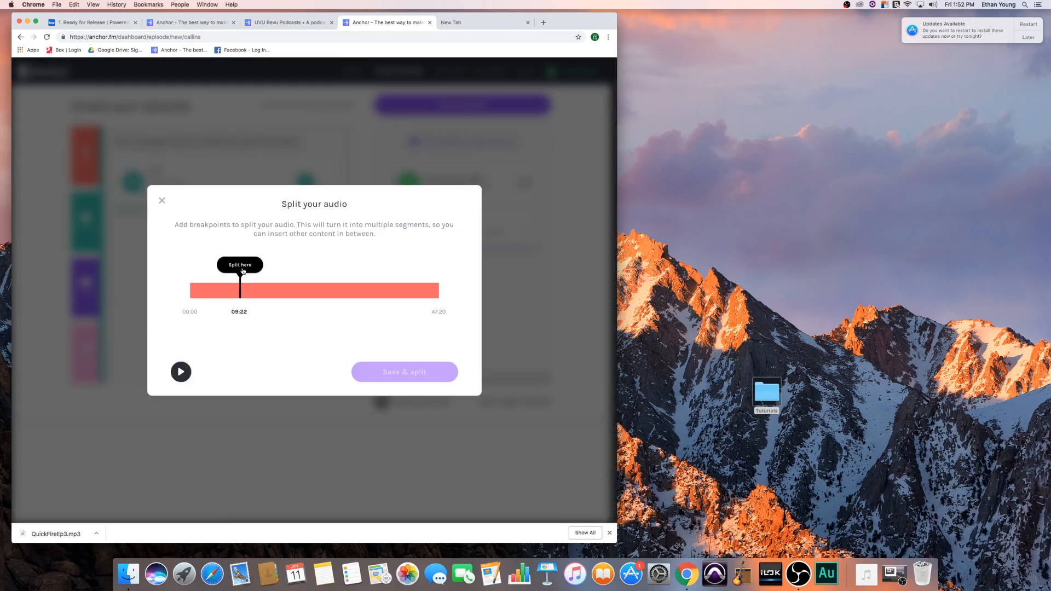
left_click(162, 202)
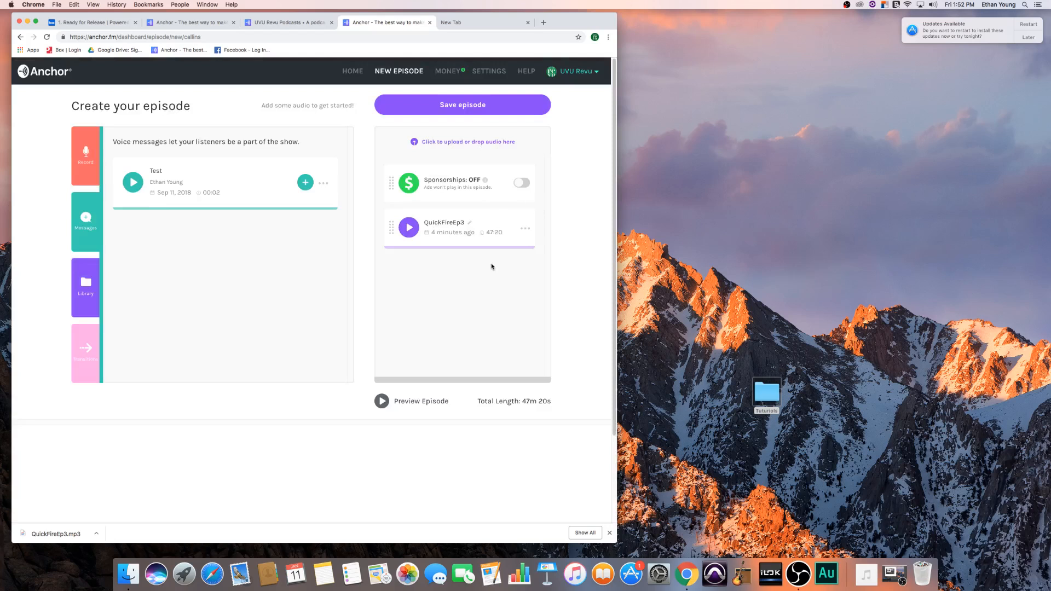
- Save the episode's audio and paste the clipboard text into the Episode Description
scroll(471, 253, "down", 1)
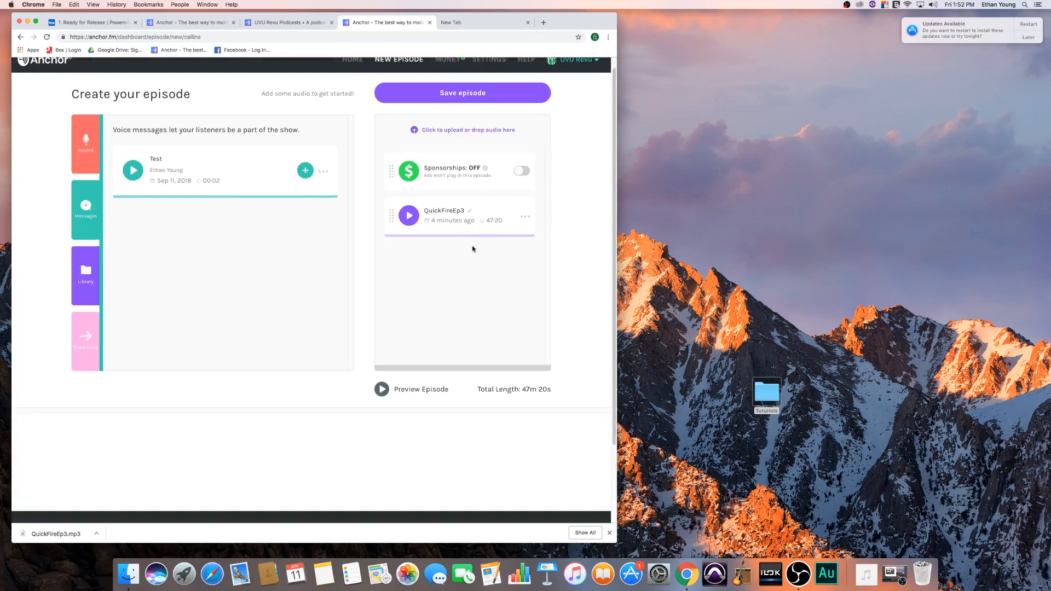
scroll(473, 250, "up", 1)
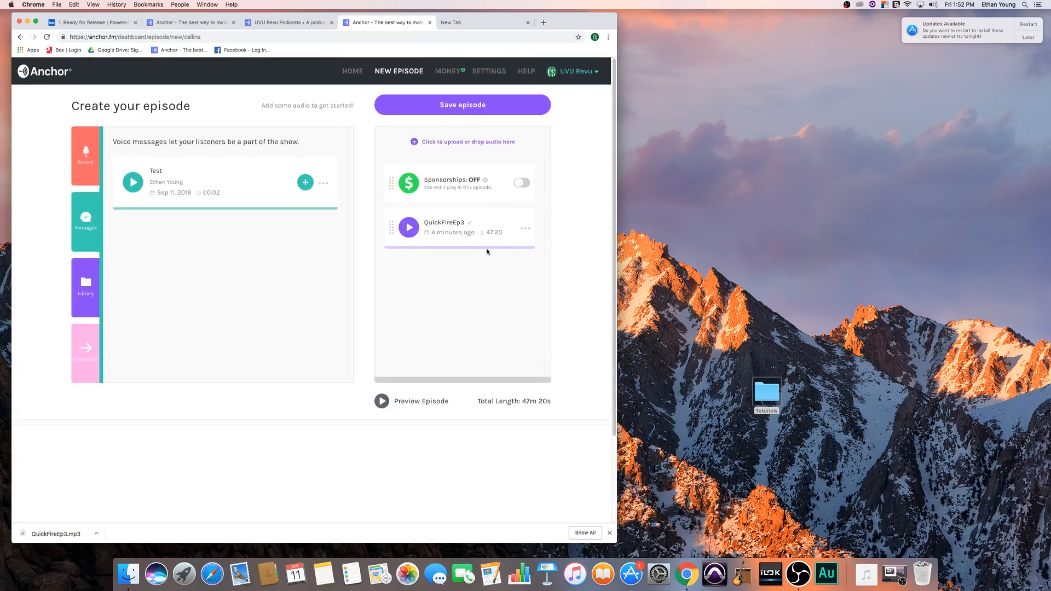
left_click(466, 108)
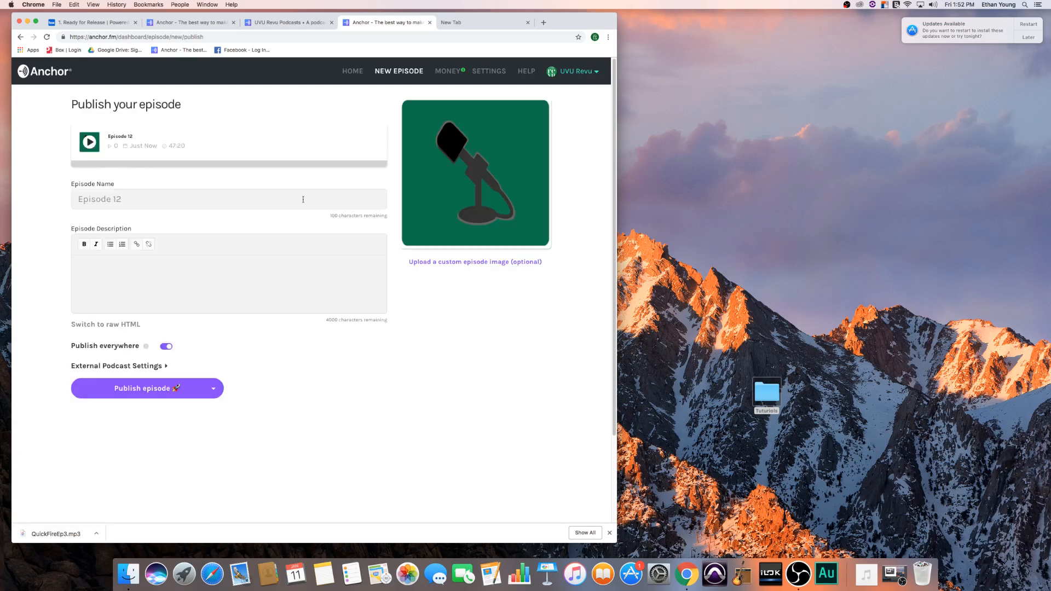
right_click(148, 269)
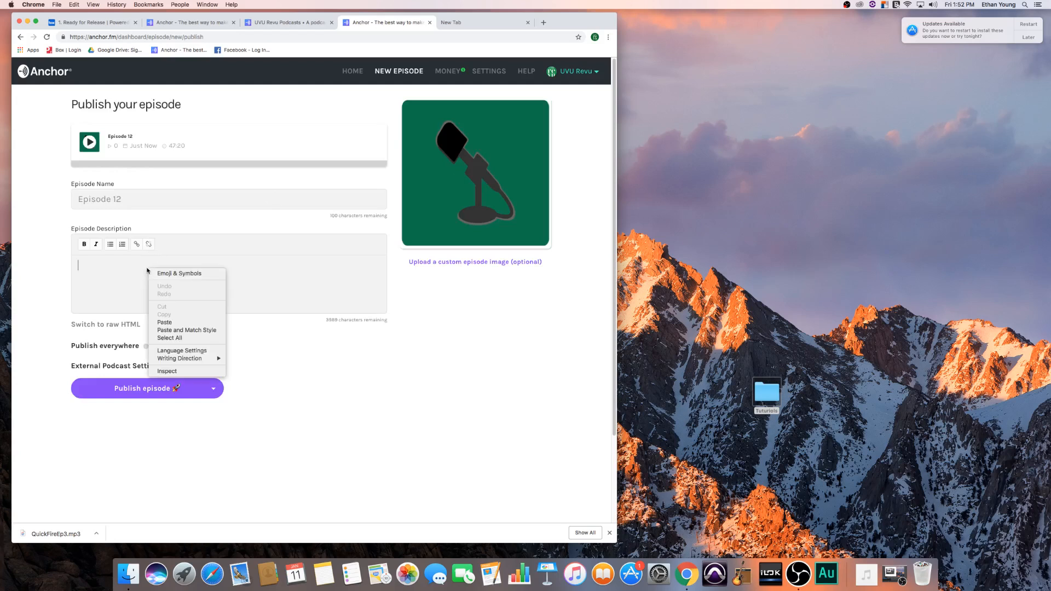
left_click(165, 323)
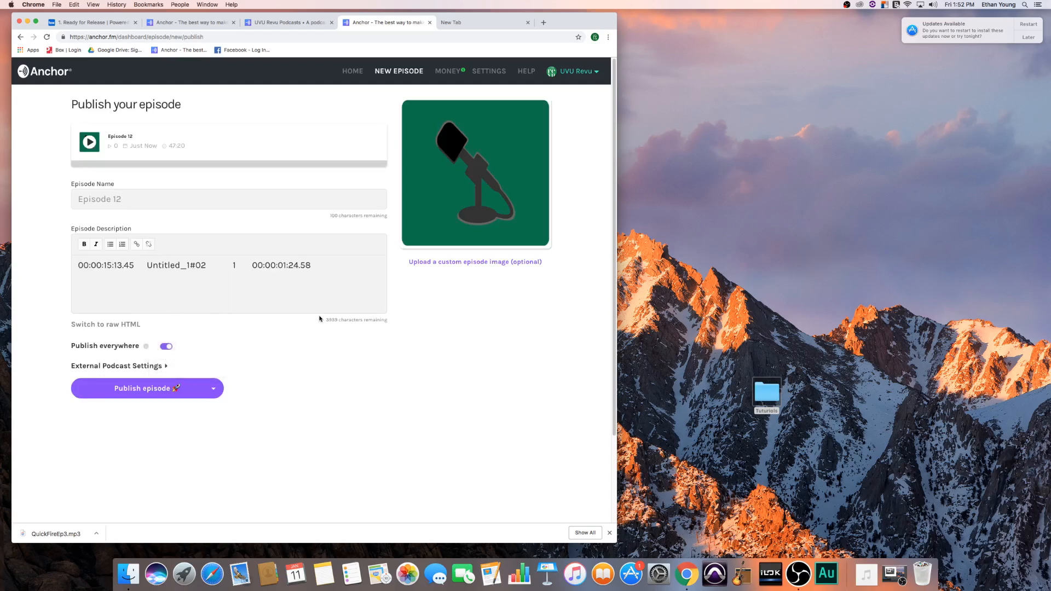
- Switch to the UVU Revu Podcasts page, close the list of listening platforms, and expand the Bowling Season | QF Episode 2 description
scroll(311, 301, "down", 3)
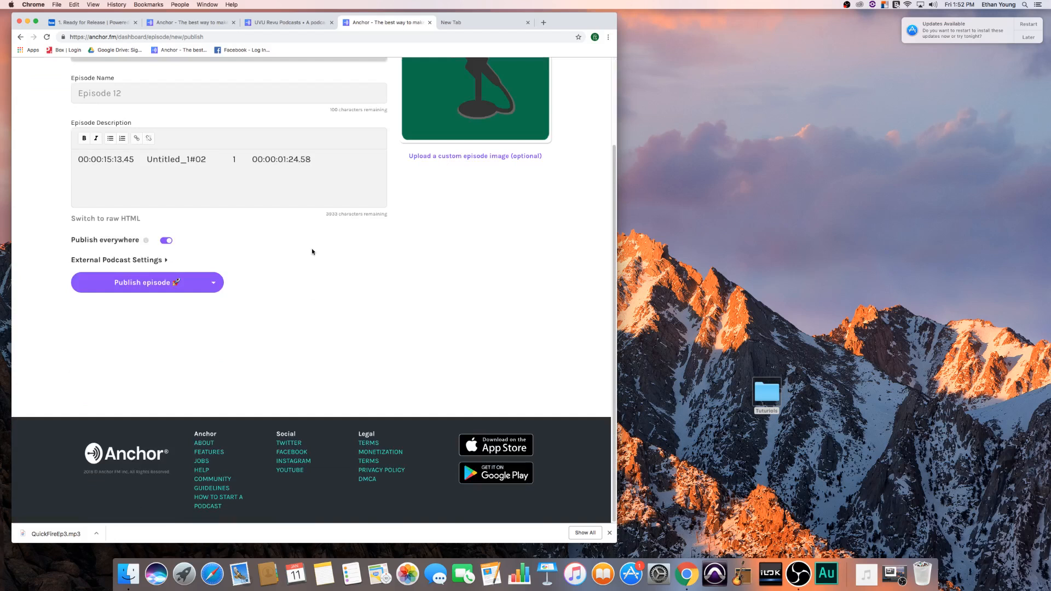
left_click(192, 23)
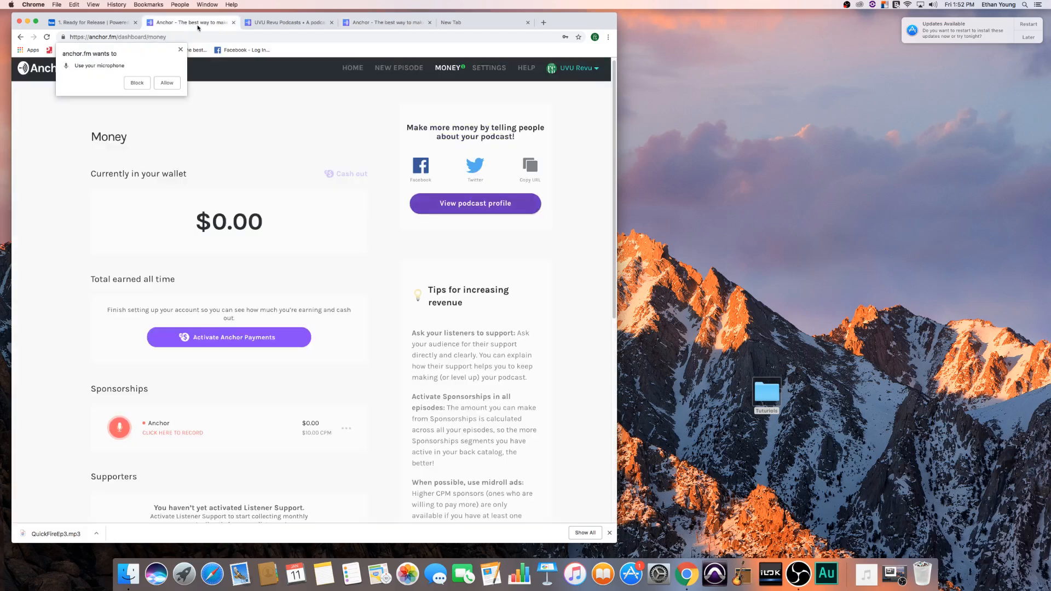
left_click(285, 24)
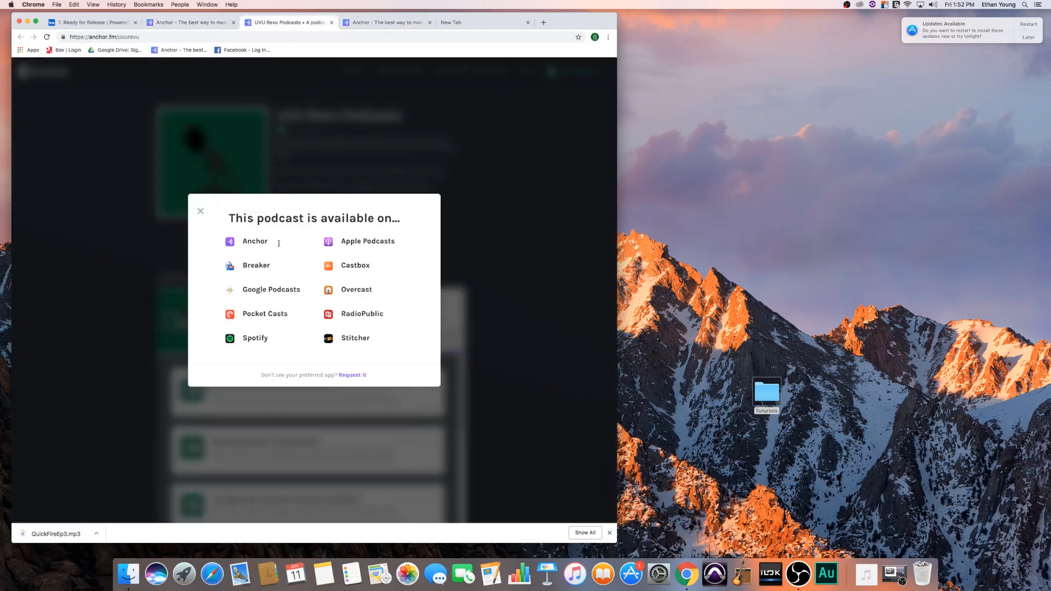
left_click(198, 212)
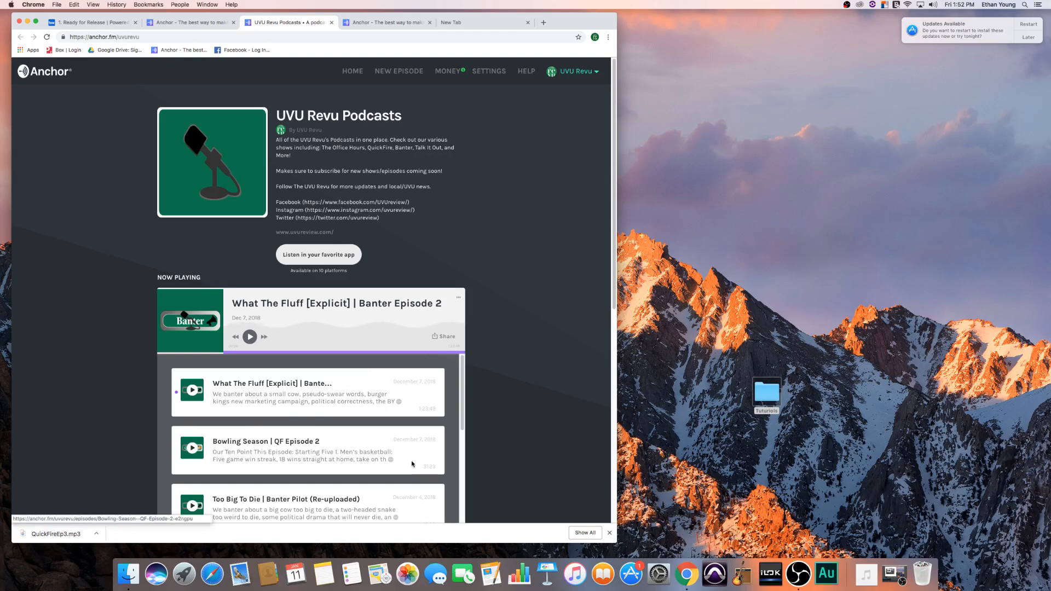
left_click(393, 463)
scroll(356, 463, "down", 3)
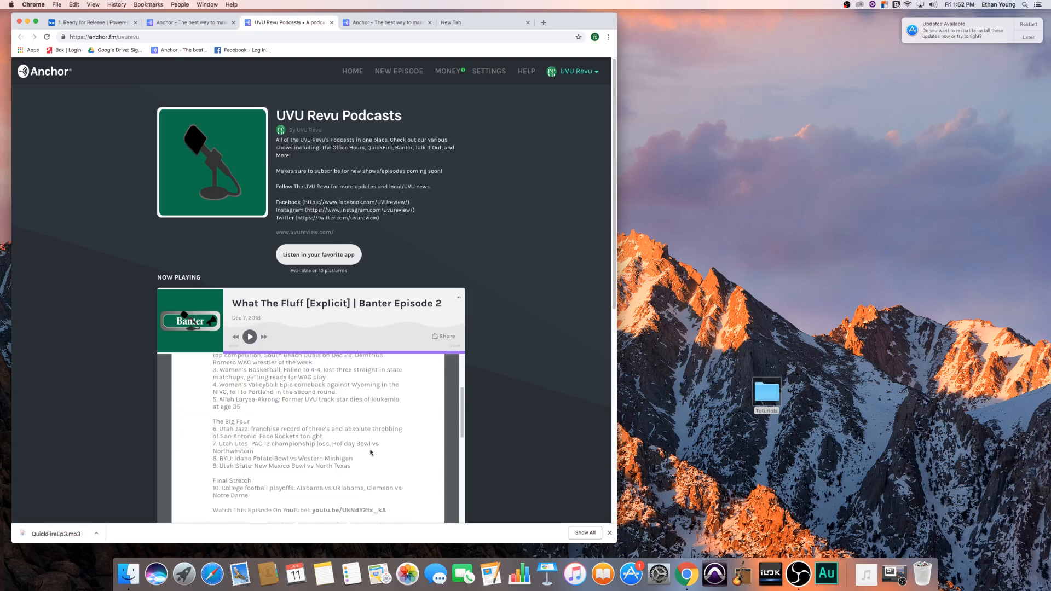
- Copy the full Bowling Season | QF Episode 2 description, from "Our Ten Point This Episode:" through the original air date line
scroll(285, 468, "down", 5)
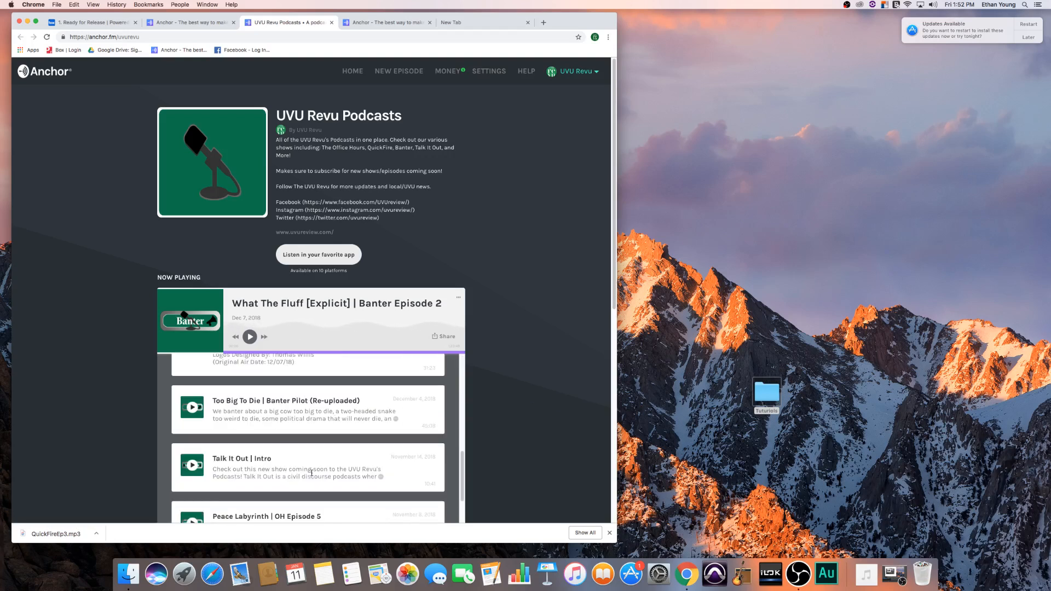
scroll(294, 416, "up", 1)
left_click_drag(301, 381, 230, 394)
scroll(247, 372, "down", 4)
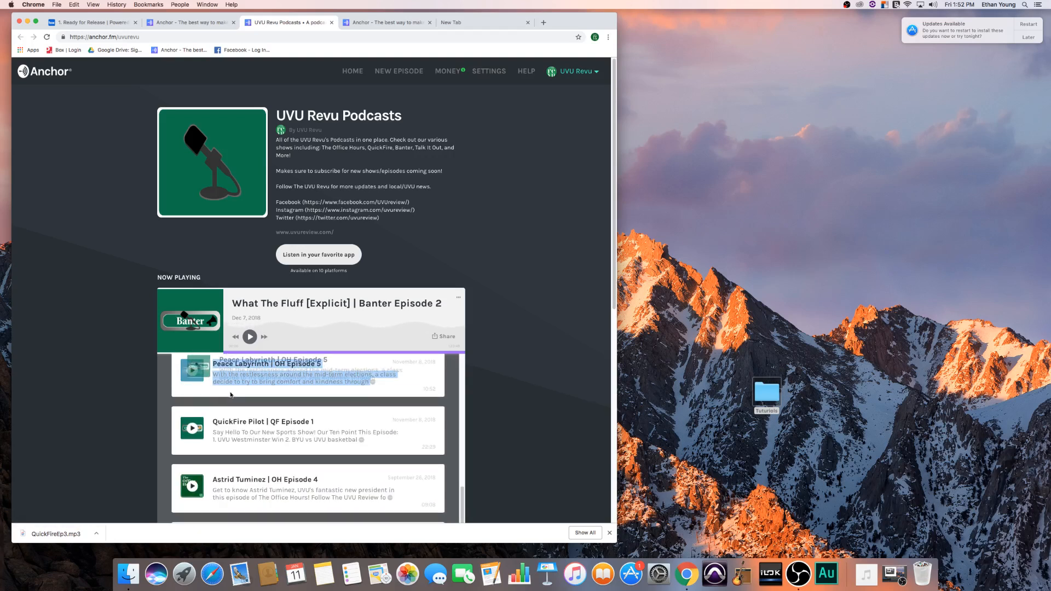
scroll(413, 395, "down", 2)
scroll(340, 397, "up", 4)
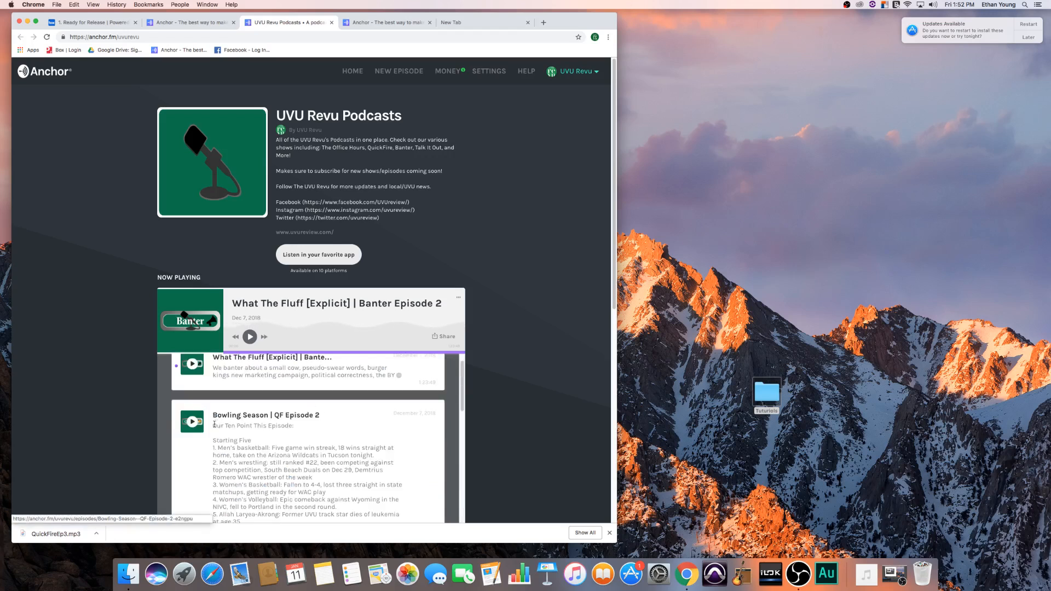
left_click_drag(213, 426, 294, 487)
scroll(258, 437, "up", 1)
scroll(263, 443, "down", 5)
scroll(266, 446, "down", 3)
scroll(266, 447, "down", 3)
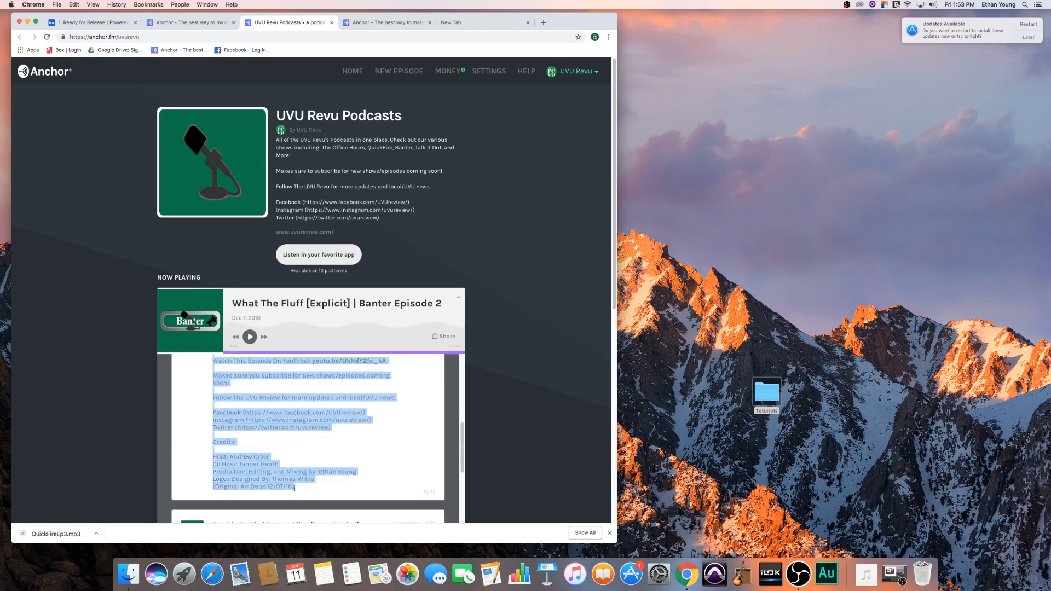
right_click(260, 424)
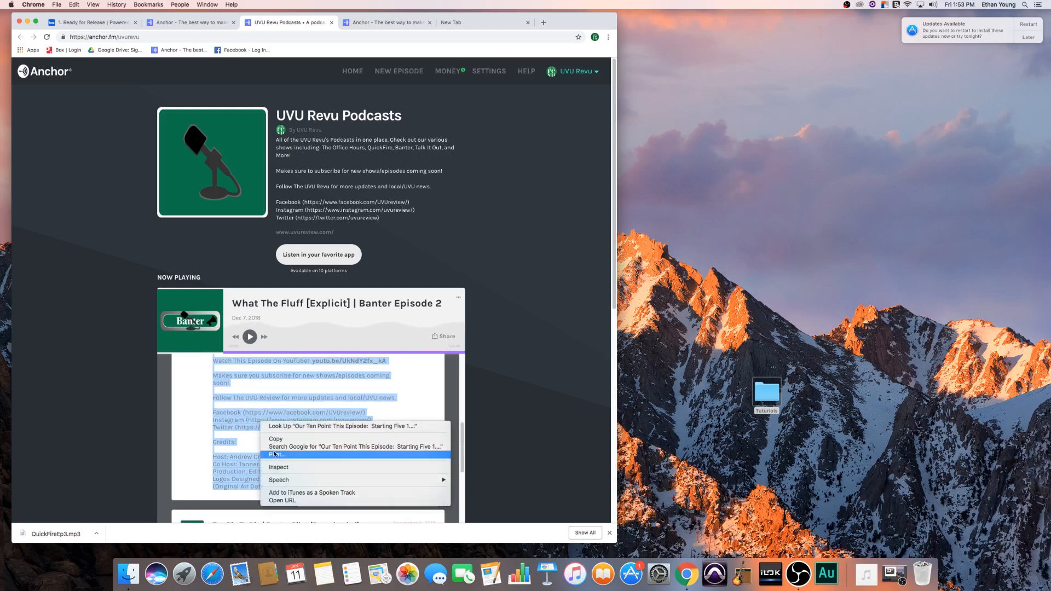
left_click(276, 440)
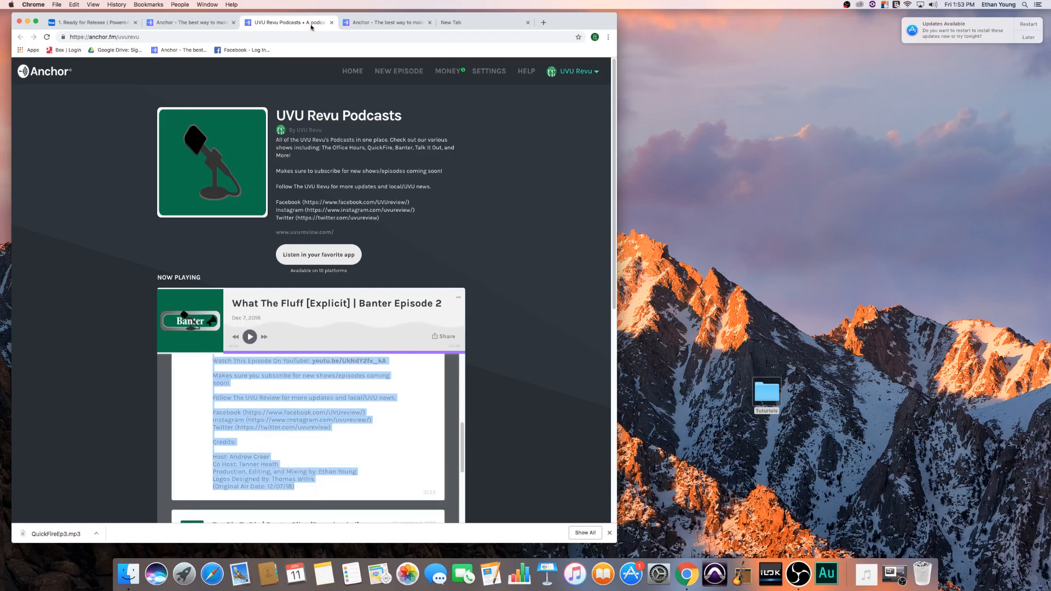
- Return to the new episode's publish page and replace the entire Episode Description with the copied text
left_click(383, 22)
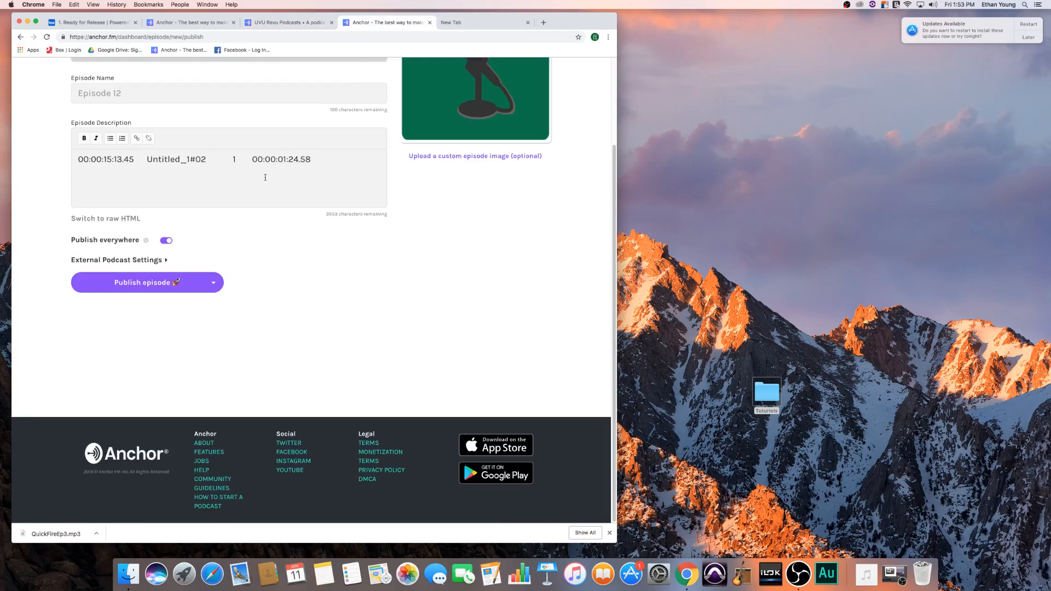
key("super+a")
key("super+v")
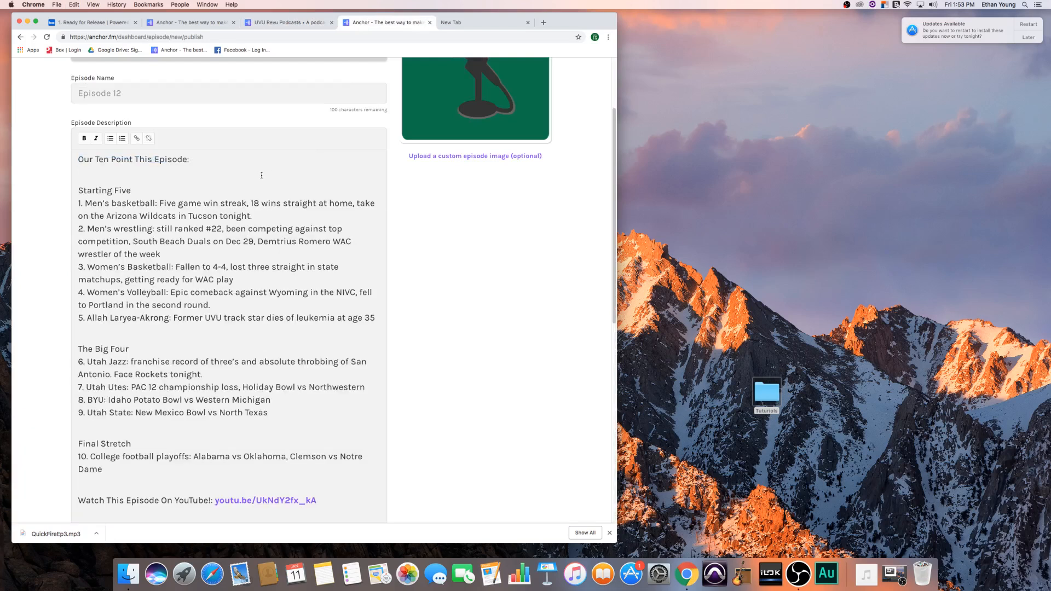
scroll(175, 208, "down", 2)
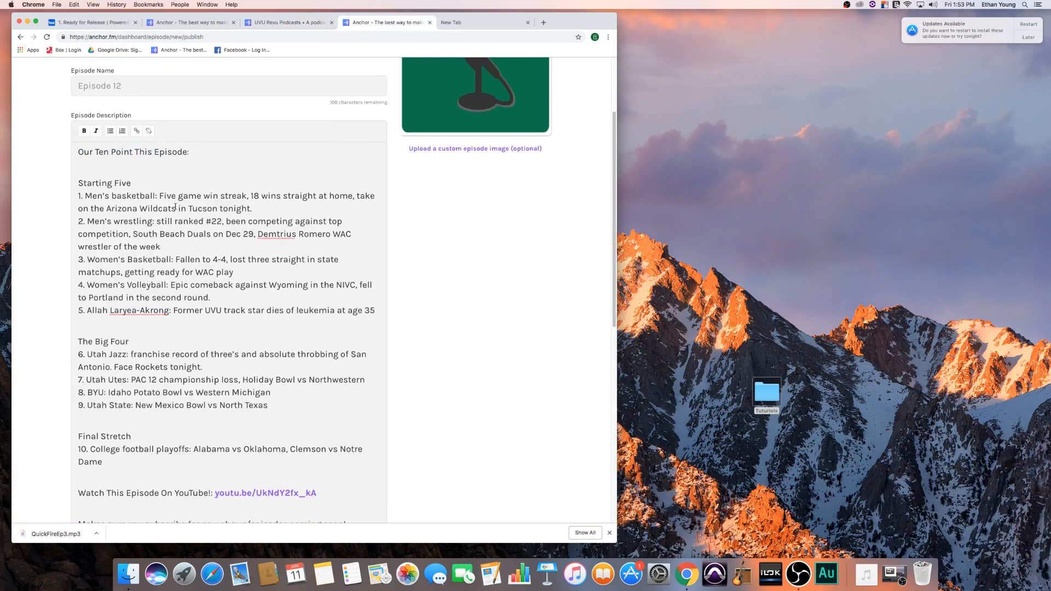
scroll(176, 206, "down", 10)
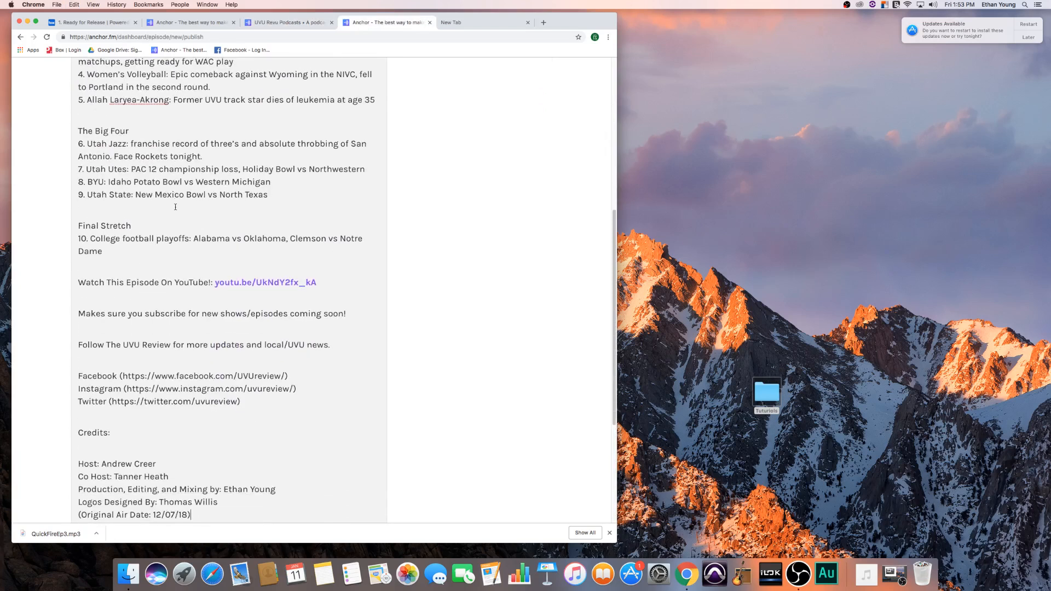
scroll(181, 218, "down", 2)
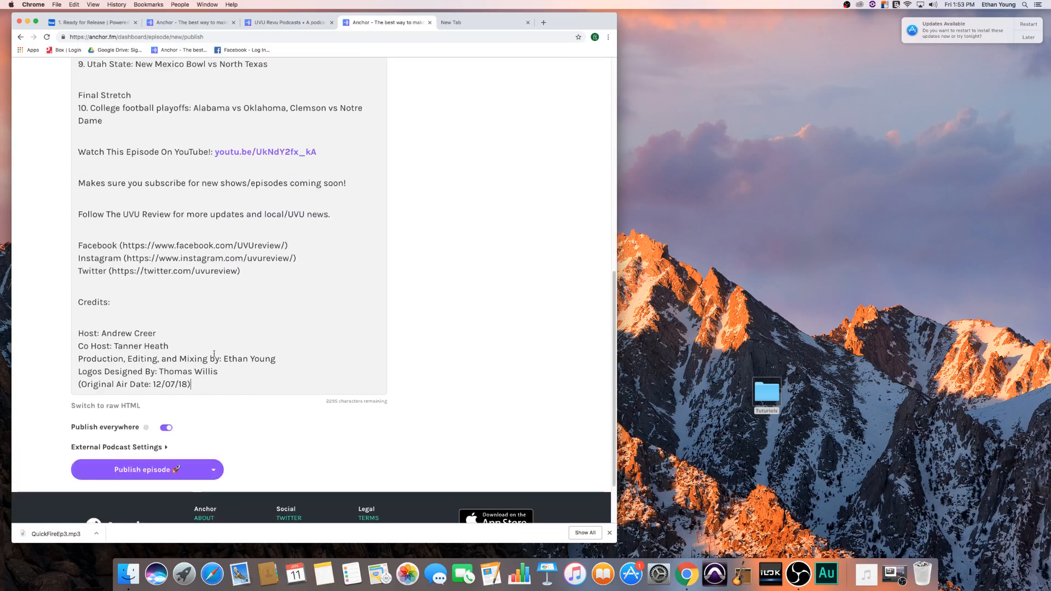
- Change the original air date at the end of the Episode Description to 01/11/19
scroll(202, 384, "up", 3)
scroll(184, 444, "down", 1)
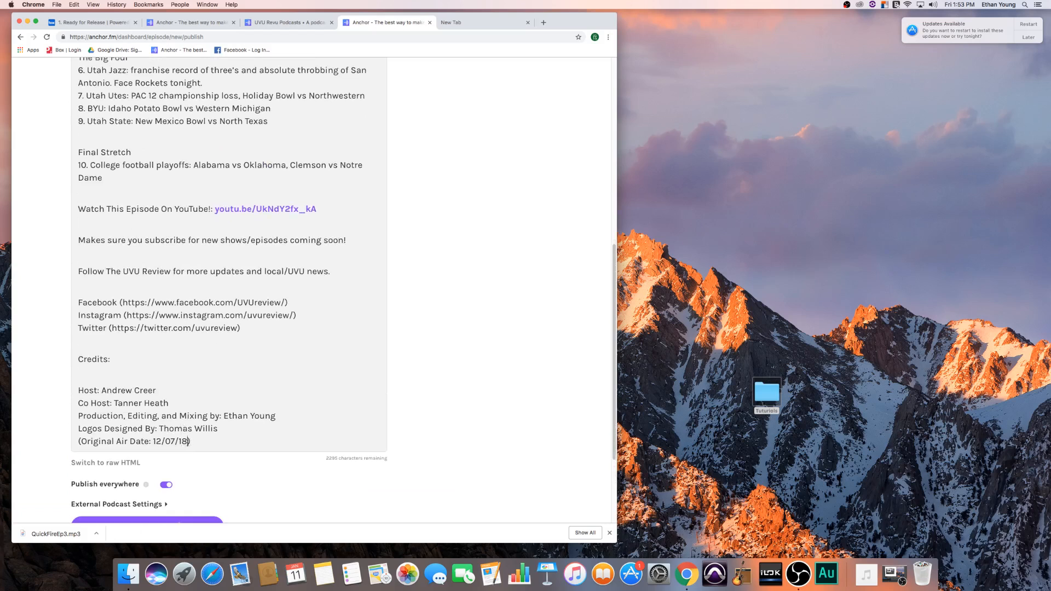
key("BackSpace")
type("9")
key("BackSpace")
type("0")
key("BackSpace")
key("BackSpace")
type("11")
- Add a "Bonus:" line to the Episode Description between The Big Four list and the Final Stretch section
scroll(240, 424, "up", 4)
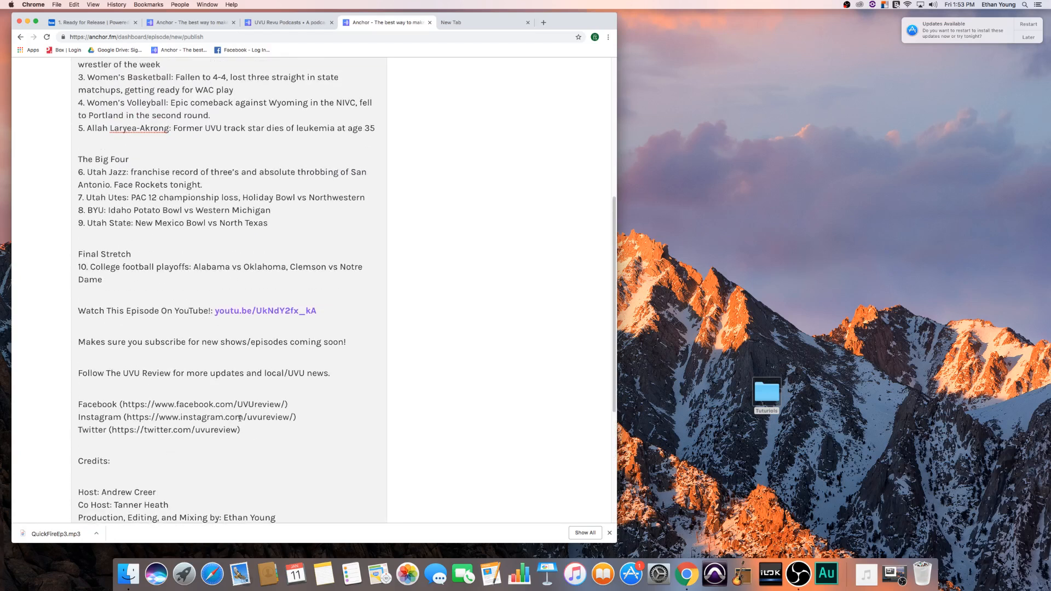
scroll(239, 418, "up", 2)
scroll(177, 408, "up", 4)
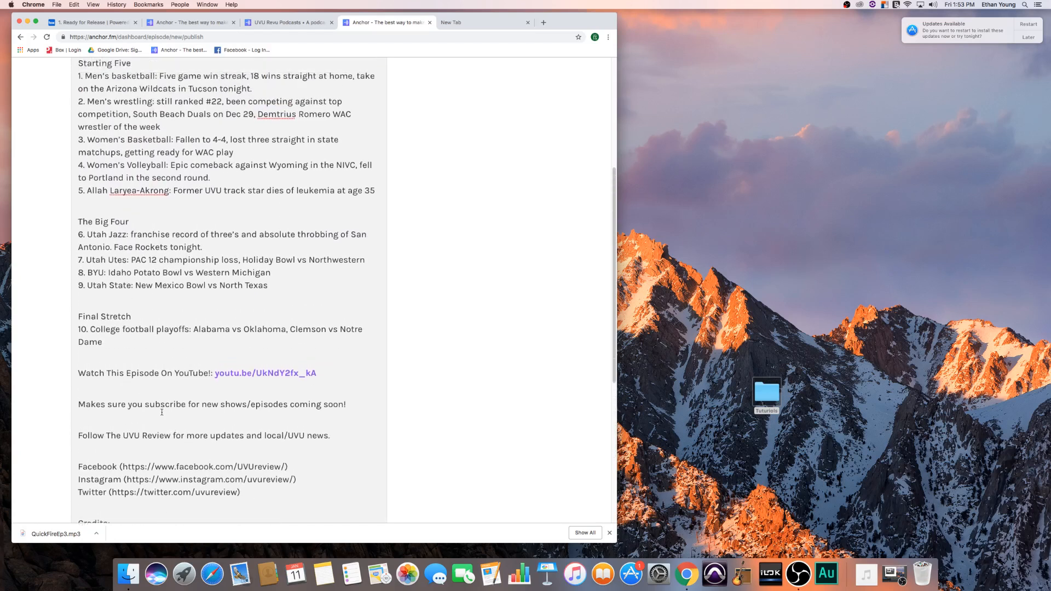
left_click(107, 368)
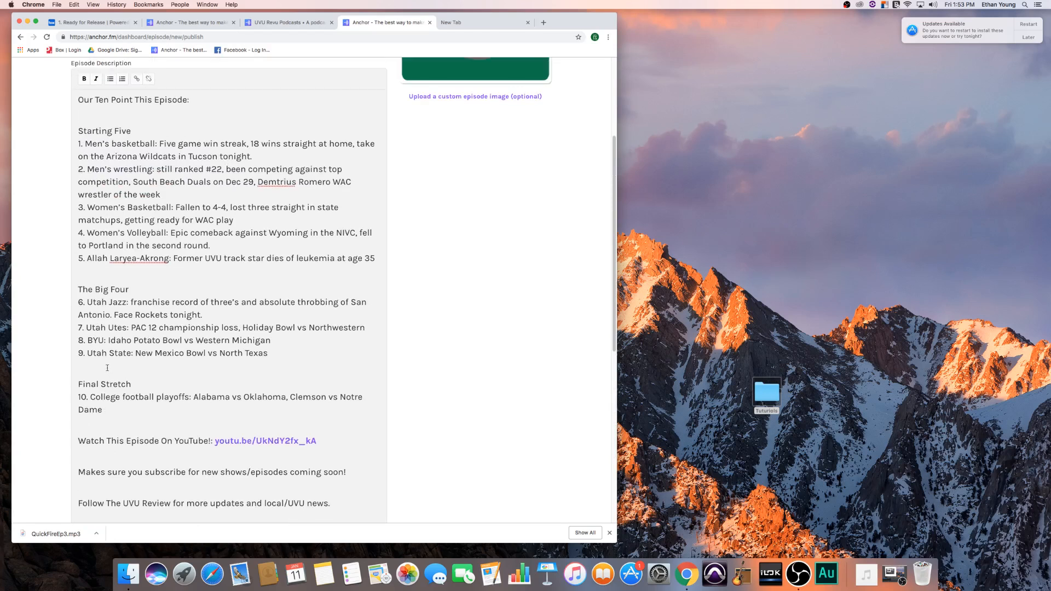
key("Return")
key("Return")
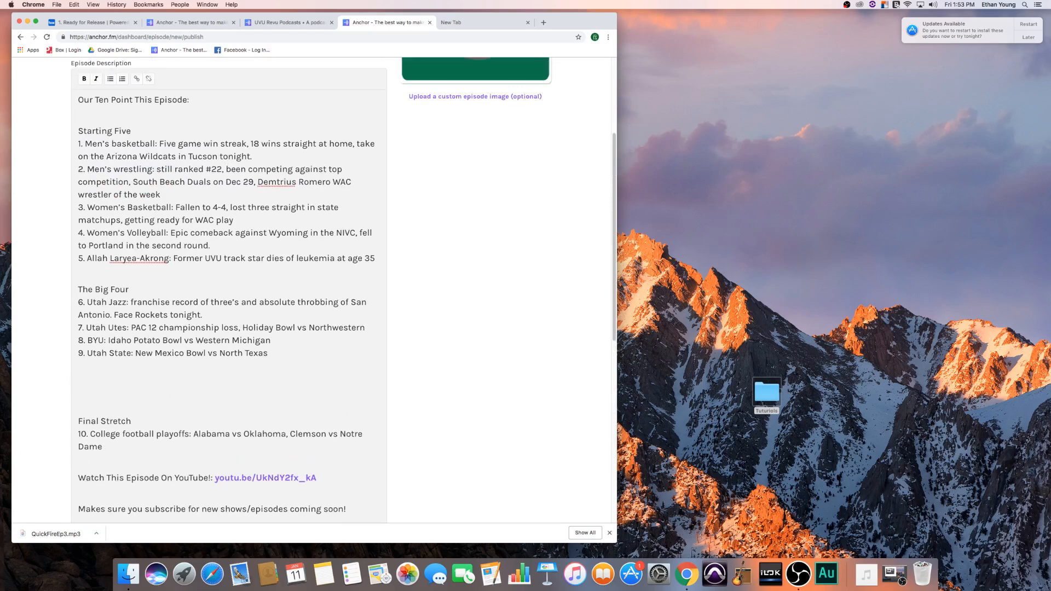
type("Bonus")
key("BackSpace")
type("us")
key("BackSpace")
key("BackSpace")
type("s T")
key("BackSpace")
key("BackSpace")
- Delete the "Watch This Episode On YouTube!" line with its link and the leftover blank line from the Episode Description
scroll(173, 232, "down", 1)
scroll(201, 268, "up", 1)
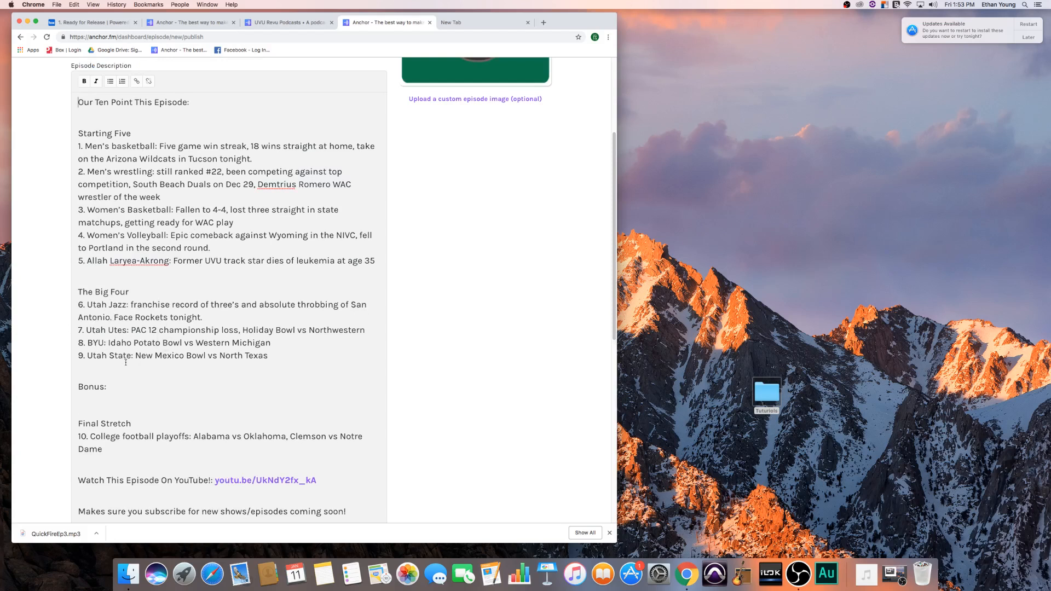
scroll(165, 319, "down", 5)
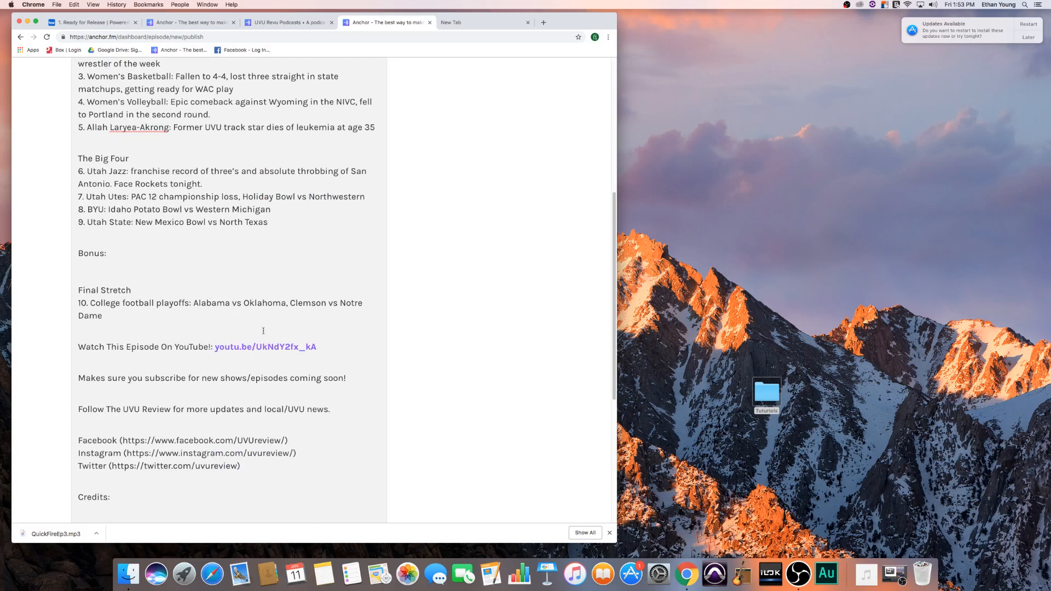
left_click_drag(315, 355, 88, 340)
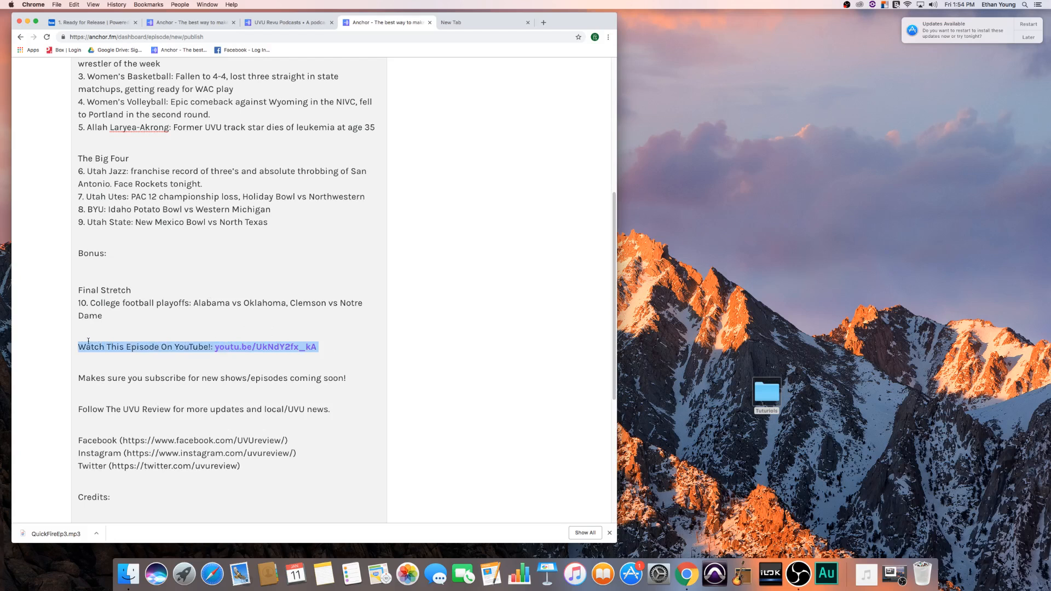
key("BackSpace")
key("BackSpace")
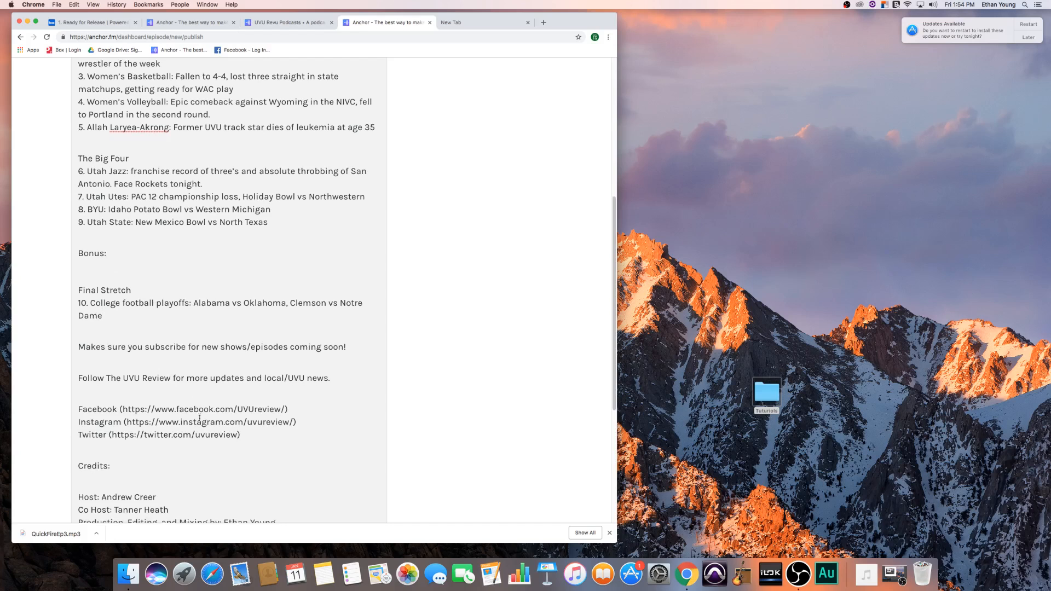
- Review the end of the description and expand External Podcast Settings to show the episode type, content rating, and numbering options
scroll(200, 418, "down", 5)
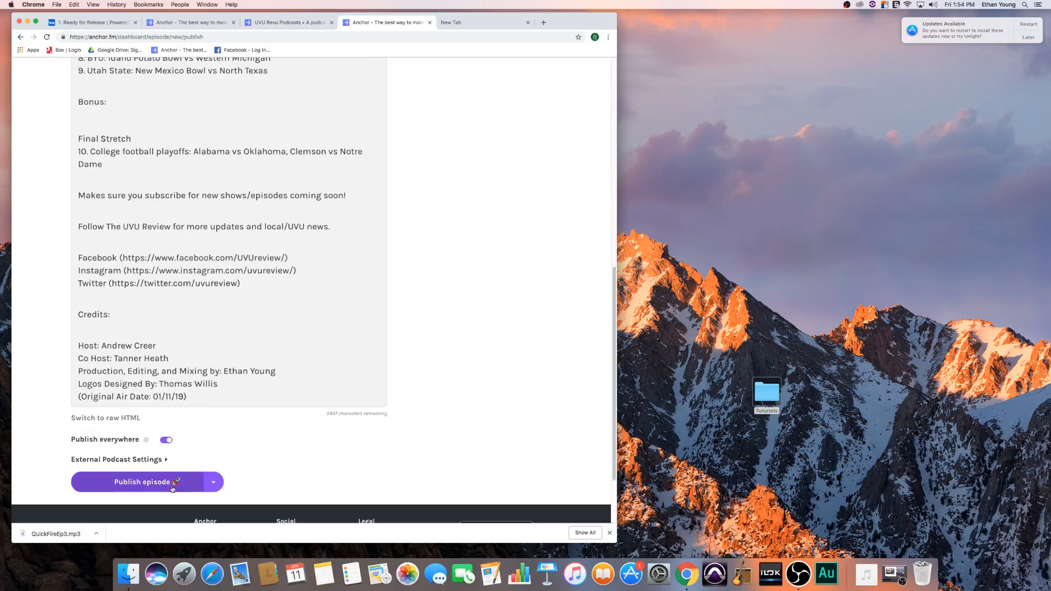
scroll(152, 454, "up", 4)
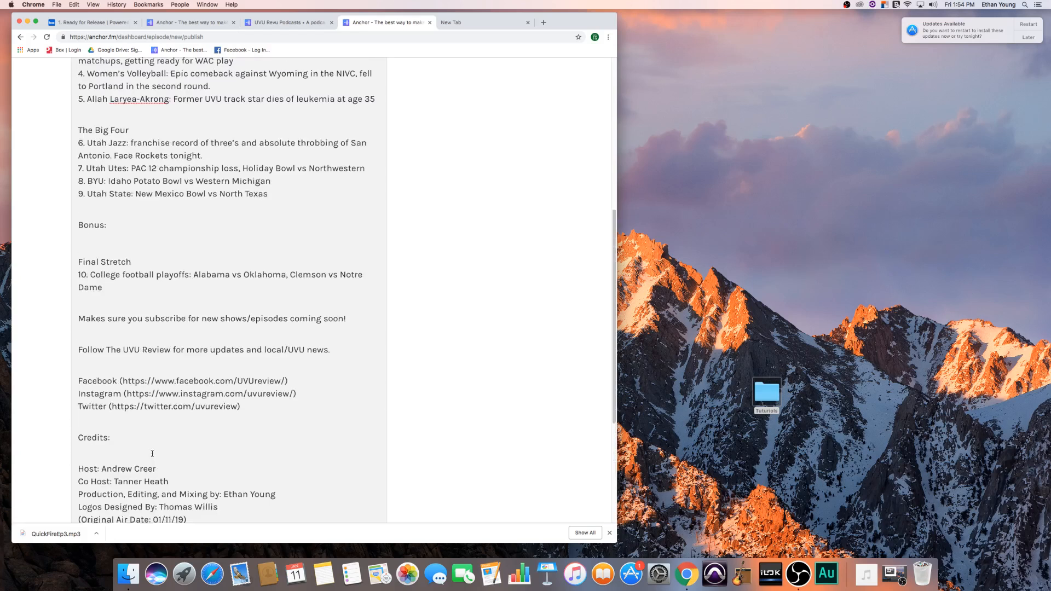
scroll(154, 453, "down", 6)
left_click(157, 376)
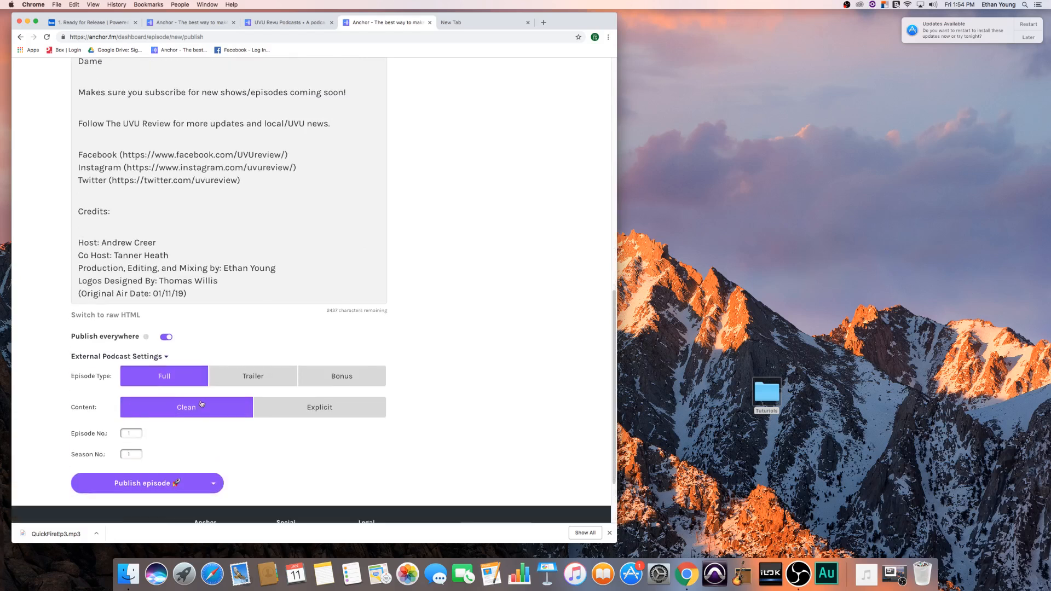
scroll(172, 419, "down", 3)
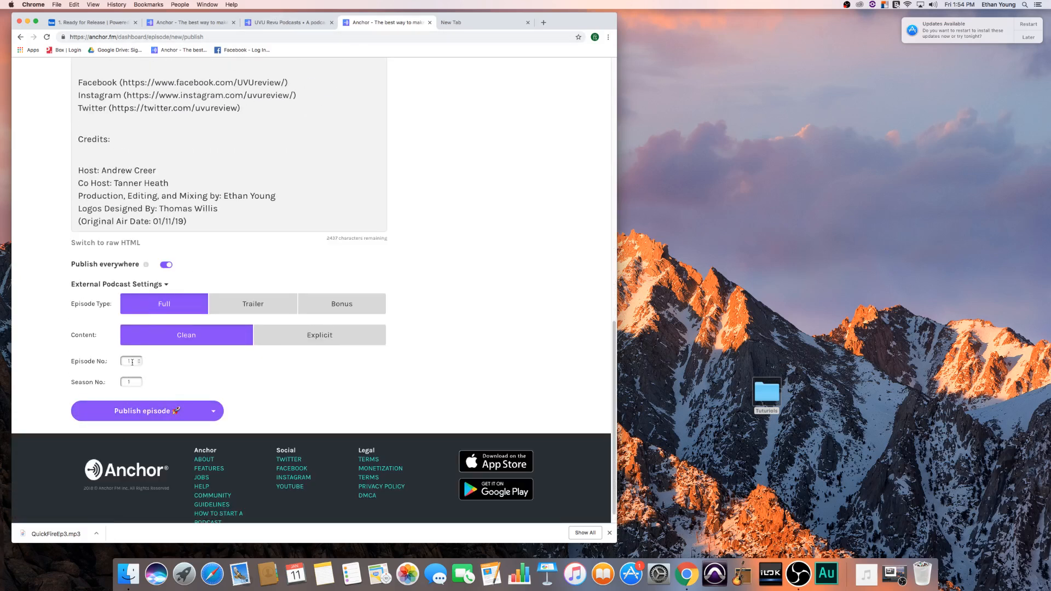
- Look through the published episodes on the UVU Revu Podcasts page to check their numbering, pausing the Bowling Season | QF Episode 2 playback
left_click(283, 22)
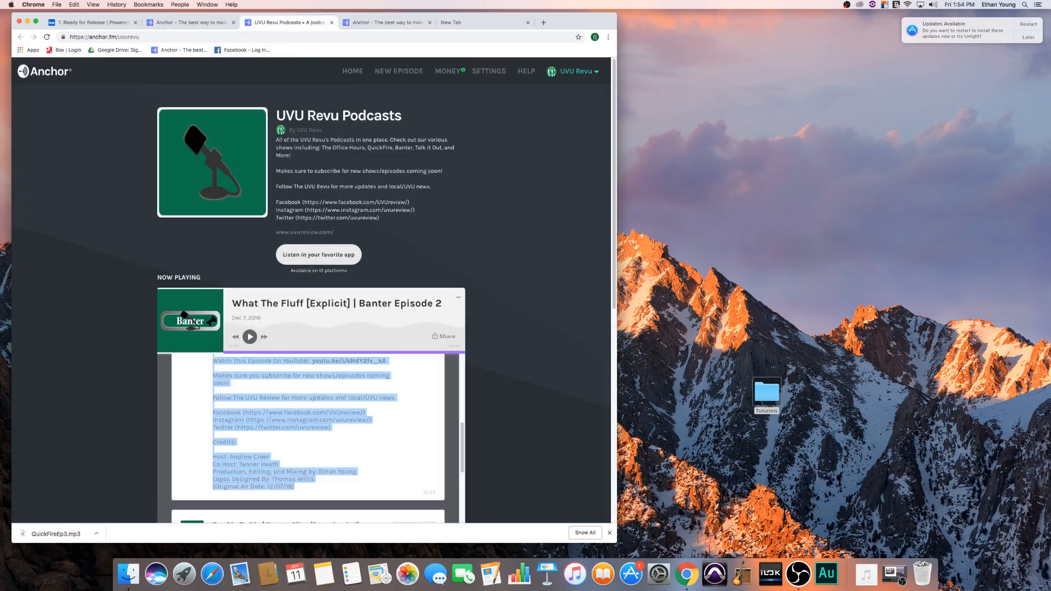
scroll(438, 395, "down", 10)
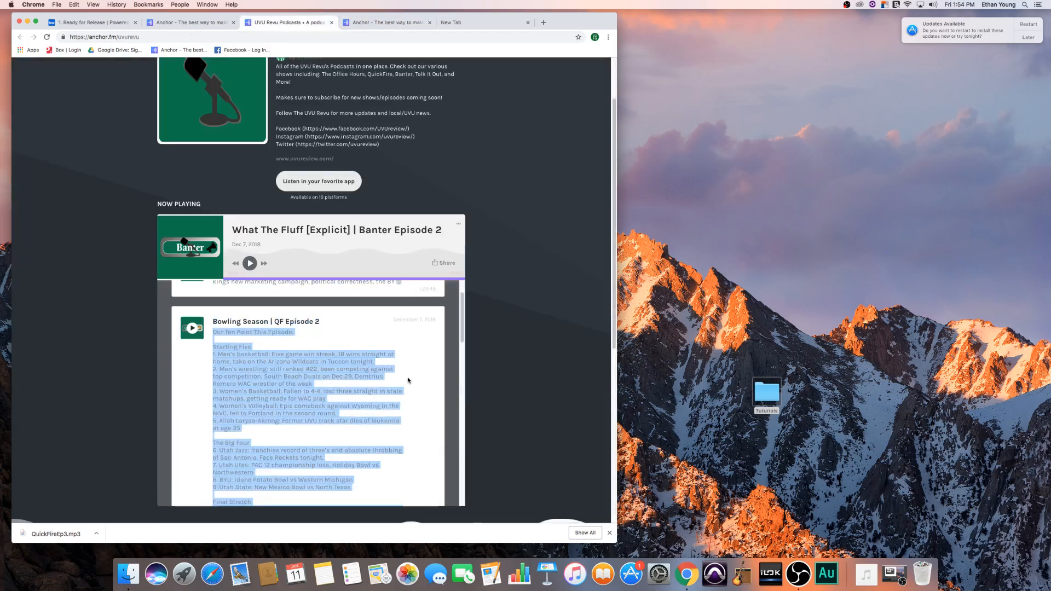
left_click(380, 327)
scroll(378, 345, "down", 1)
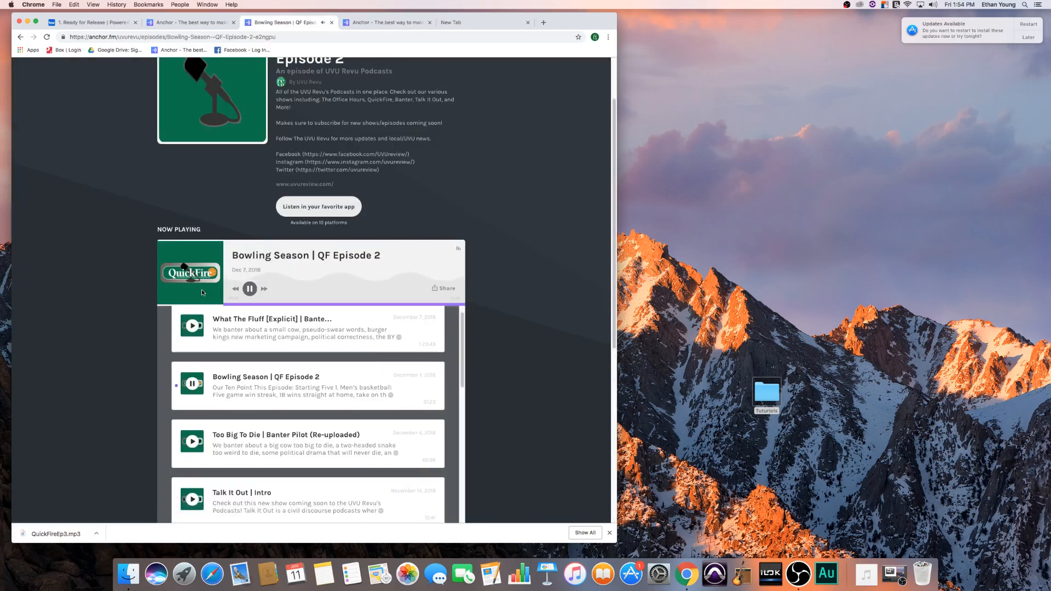
left_click(250, 288)
scroll(296, 381, "down", 8)
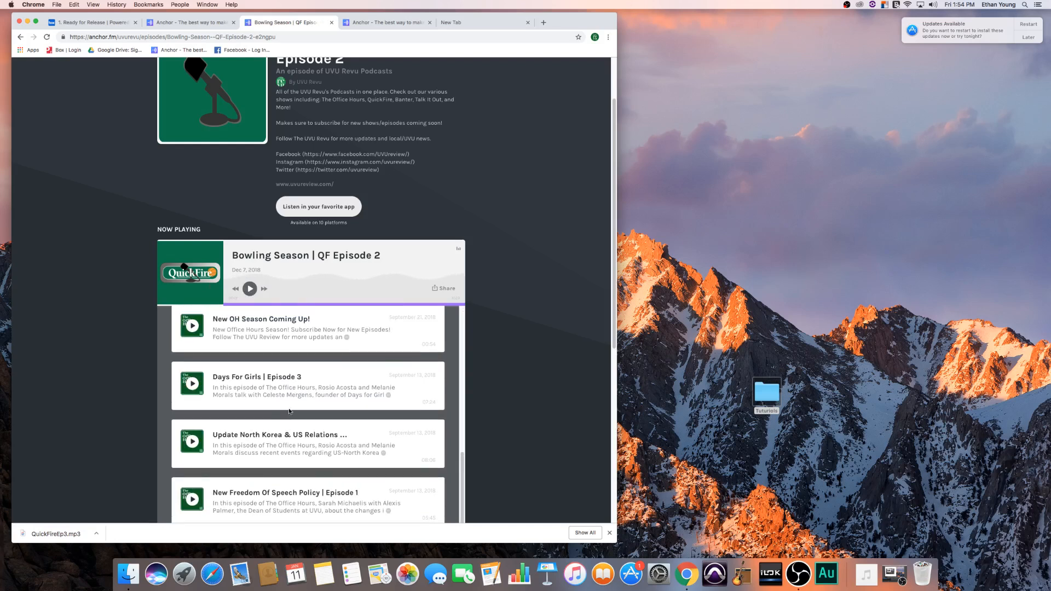
scroll(290, 411, "up", 4)
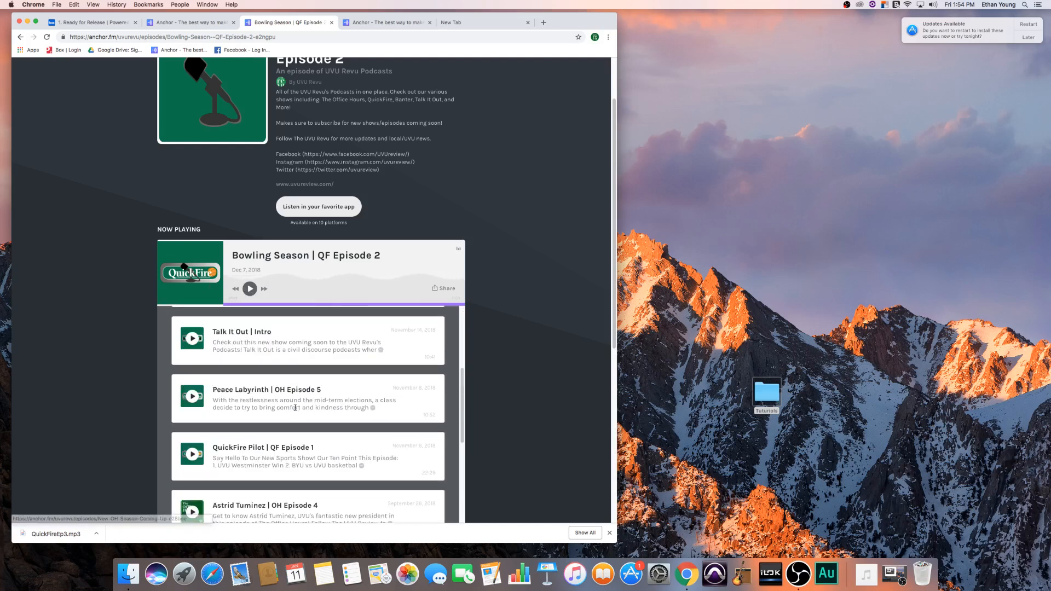
scroll(301, 414, "down", 1)
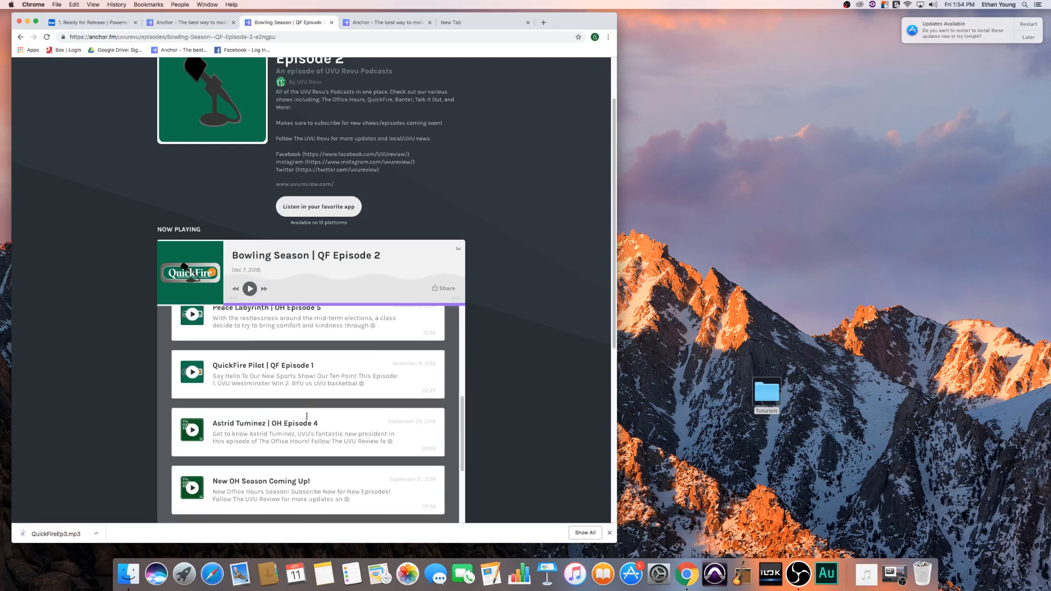
- View the episode details of What The Fluff [Explicit] | Banter Episode 2 from the podcast dashboard
left_click(204, 22)
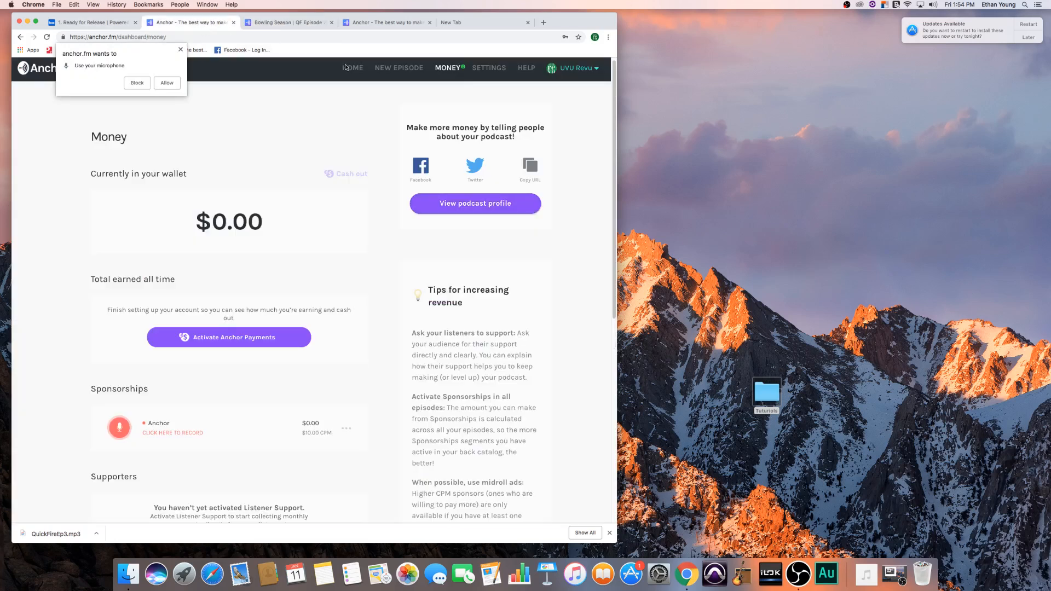
left_click(346, 68)
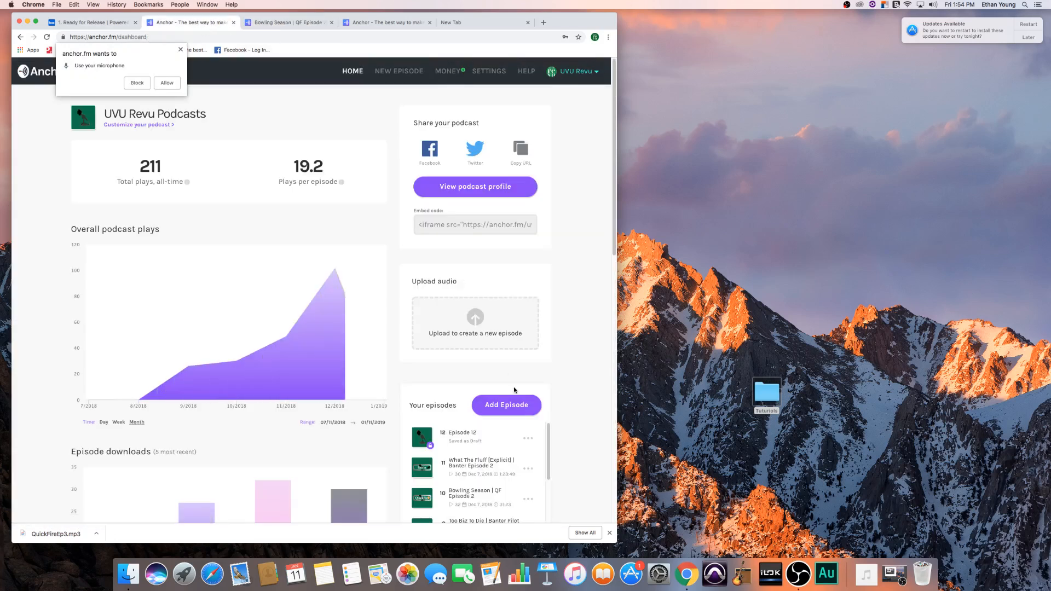
scroll(576, 442, "down", 3)
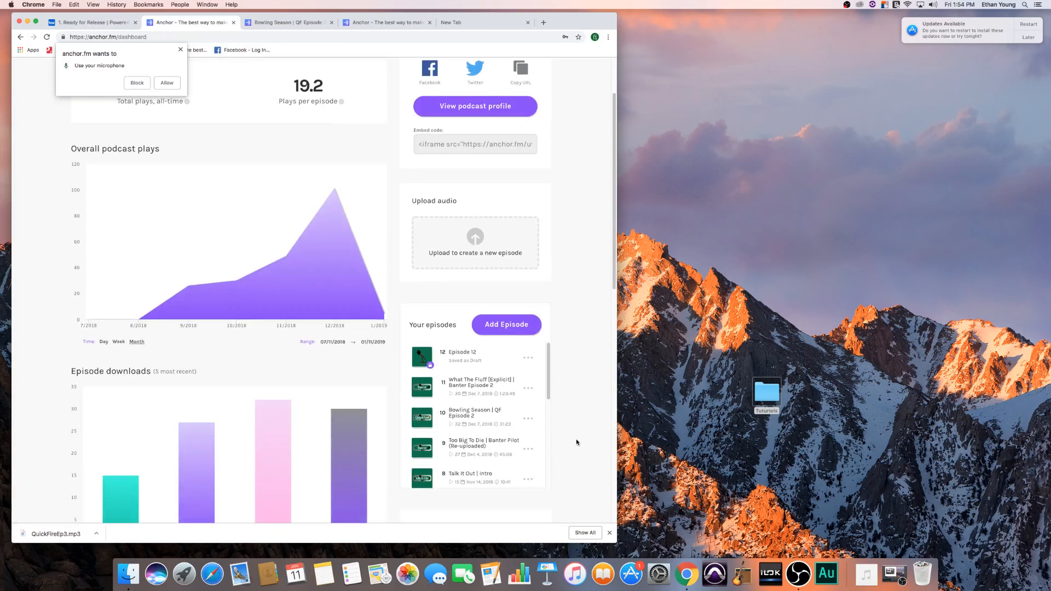
left_click(528, 389)
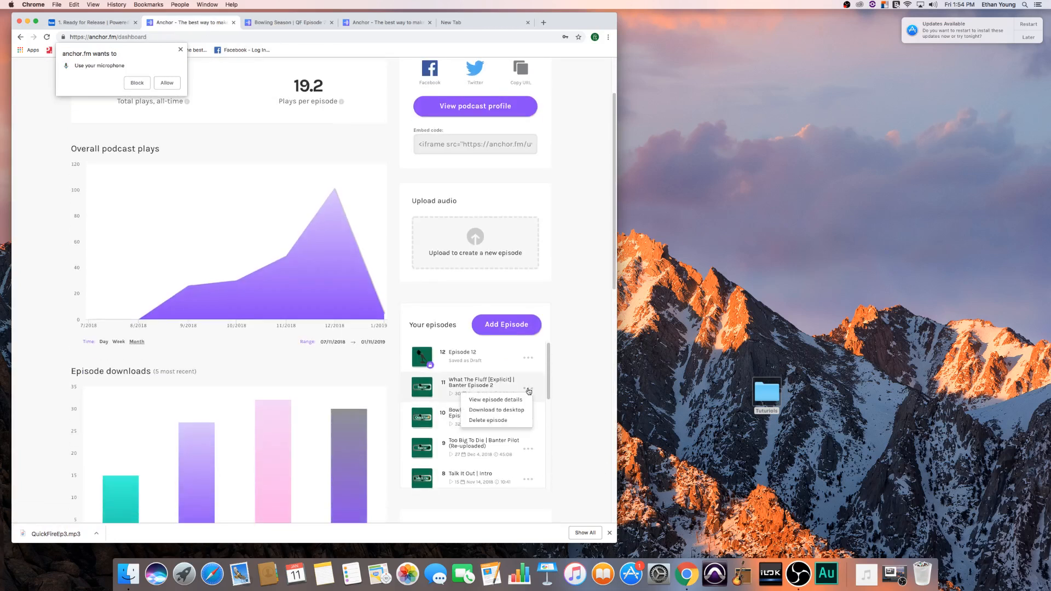
left_click(497, 400)
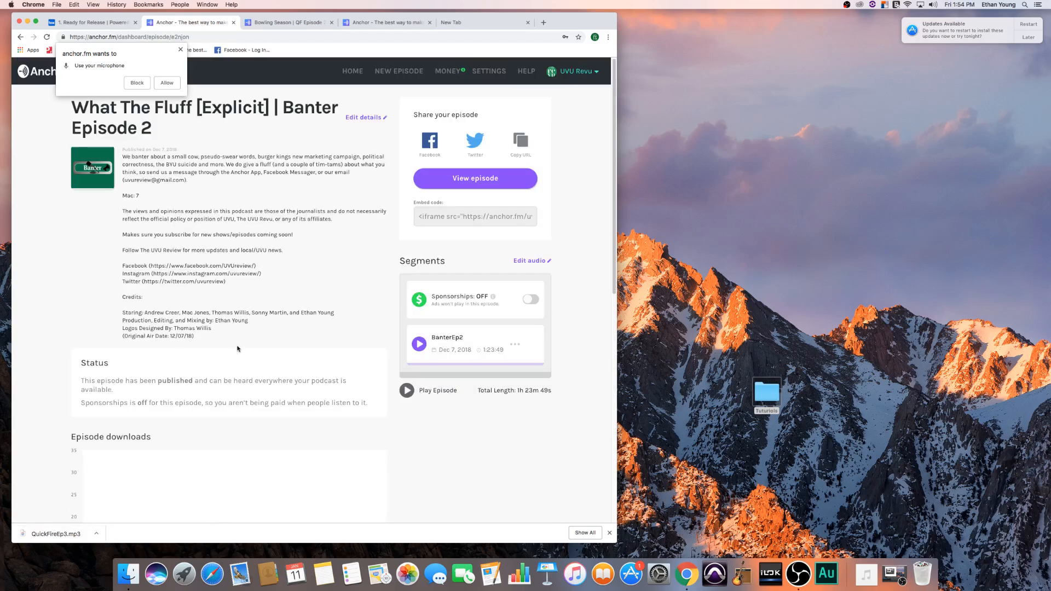
- Open the Banter Episode 2 details for editing and expand its External Podcast Settings to check the episode number
scroll(235, 351, "down", 10)
scroll(232, 352, "up", 10)
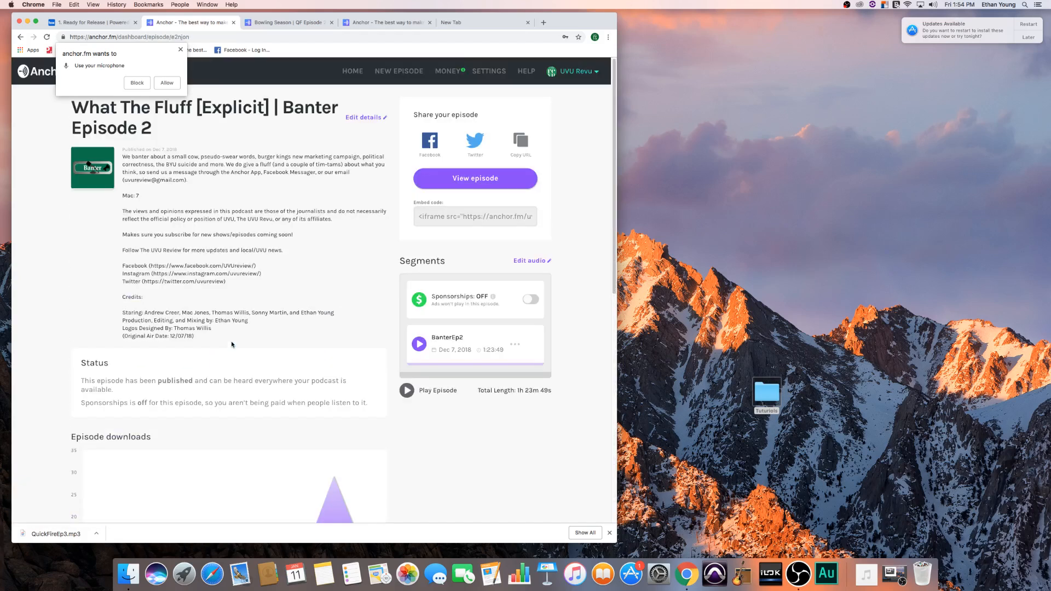
left_click(365, 117)
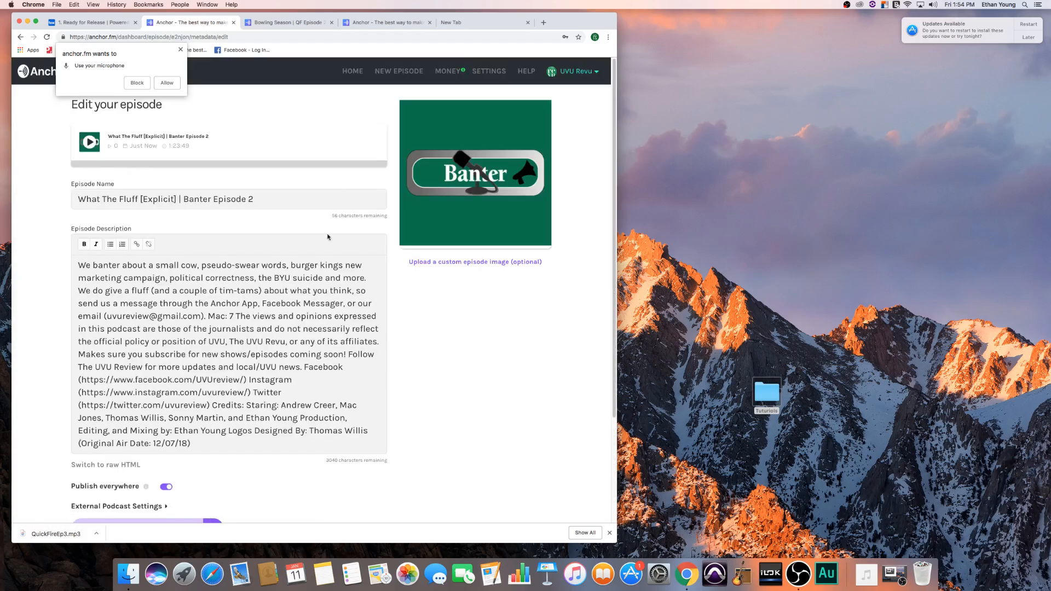
scroll(310, 275, "down", 3)
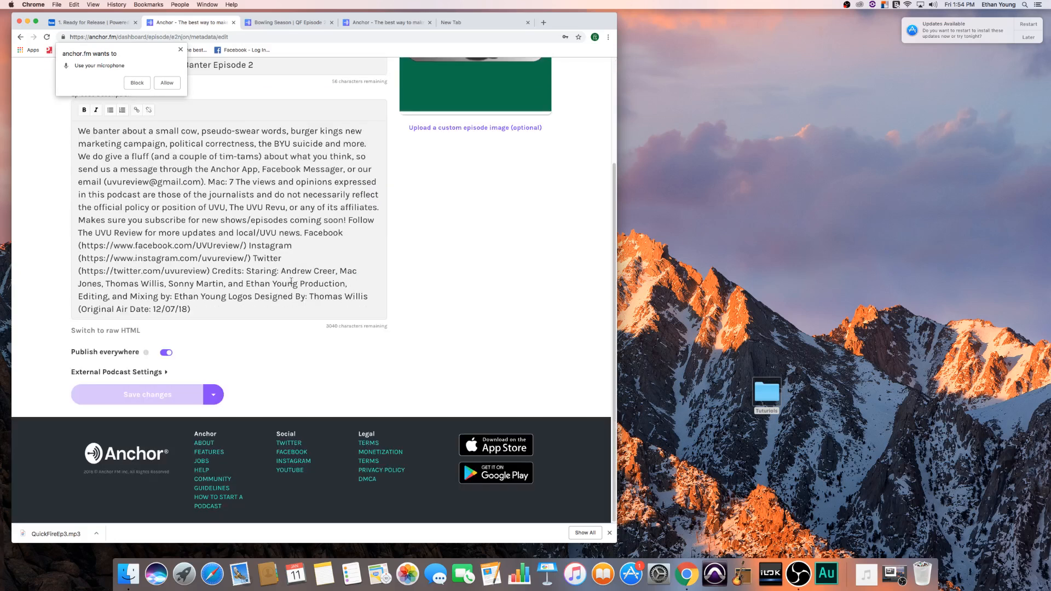
left_click(136, 371)
scroll(136, 367, "down", 2)
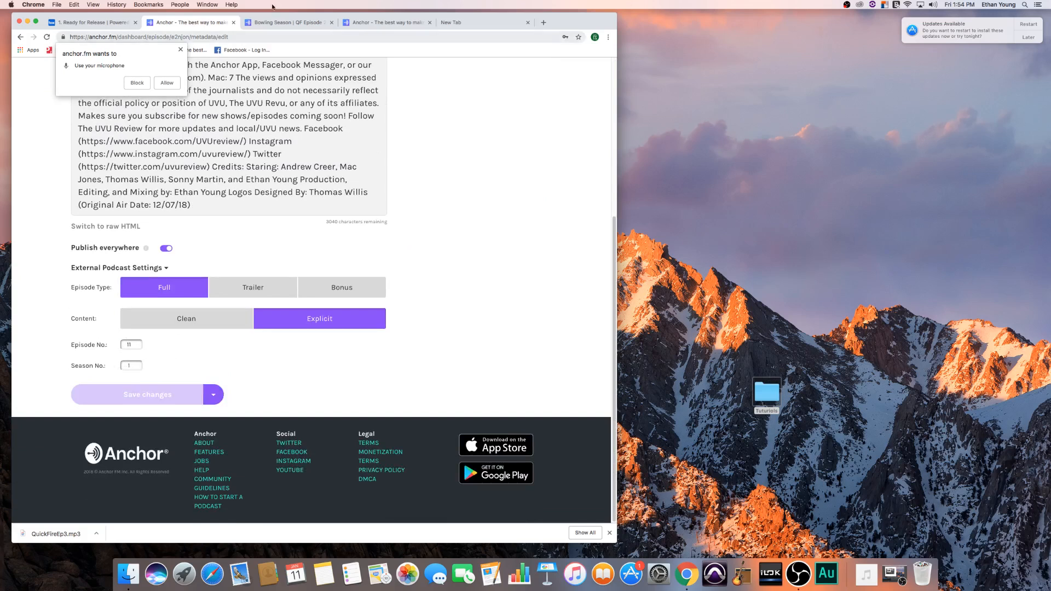
- Return to the new QuickFire episode's publishing page and set its episode number to 12
left_click(287, 22)
left_click(384, 24)
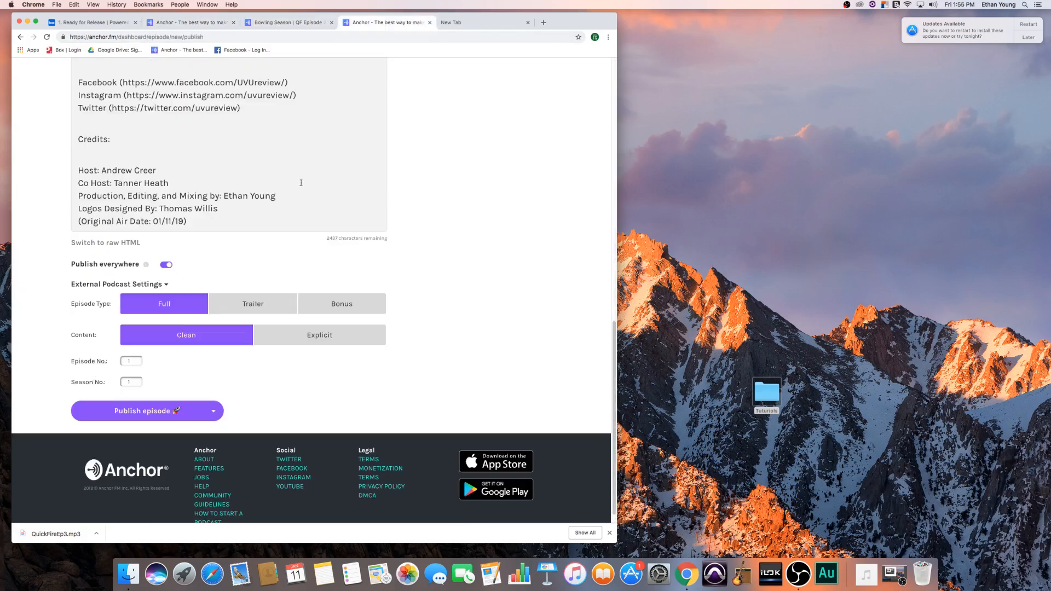
left_click(132, 359)
type("212")
left_click(265, 386)
- Save the new QuickFire episode as a draft and look over its episode page
left_click(221, 416)
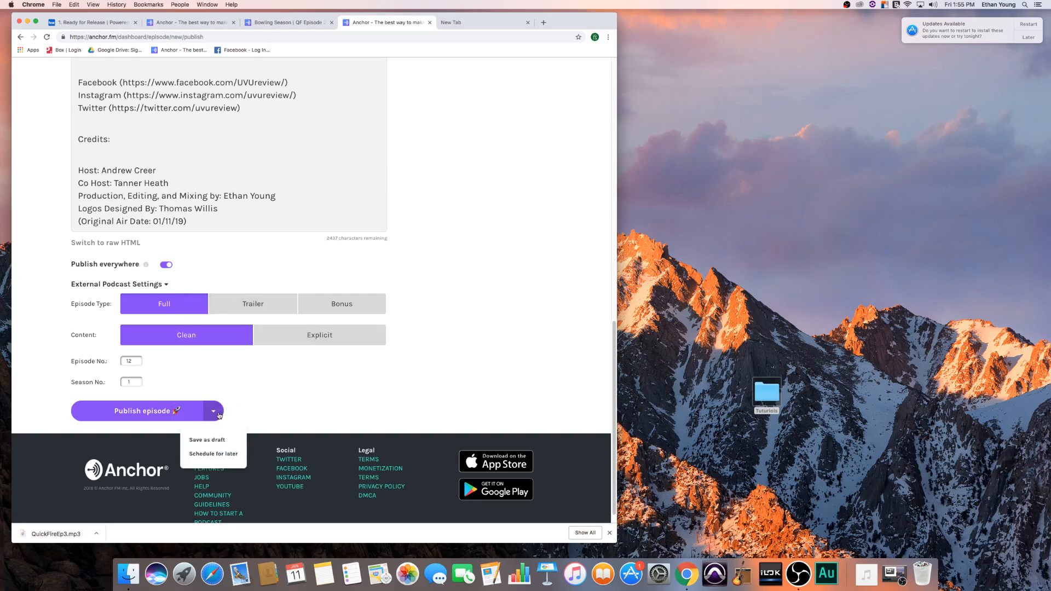
left_click(217, 441)
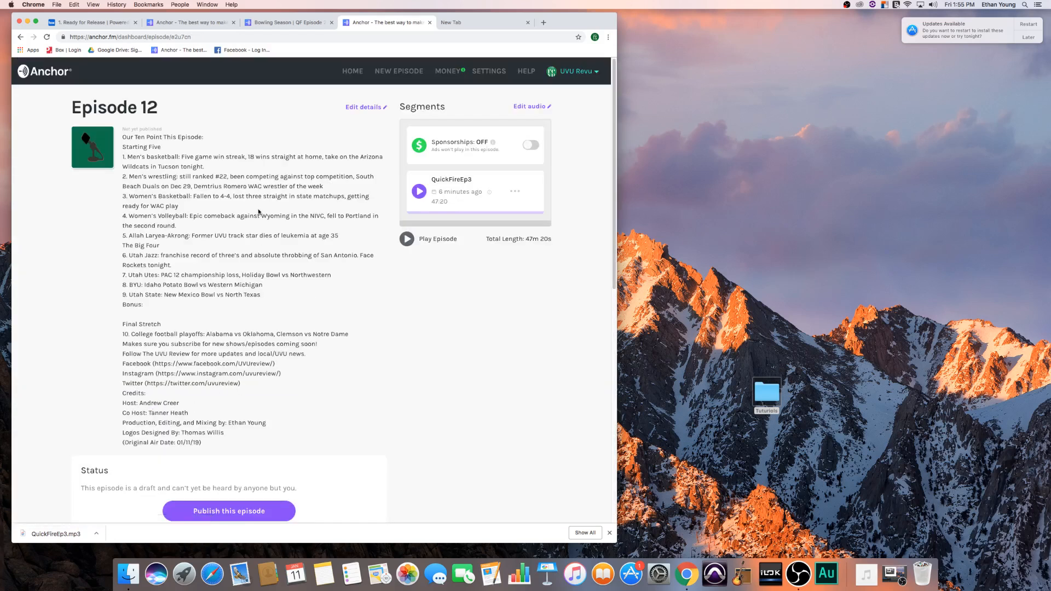
scroll(283, 196, "down", 10)
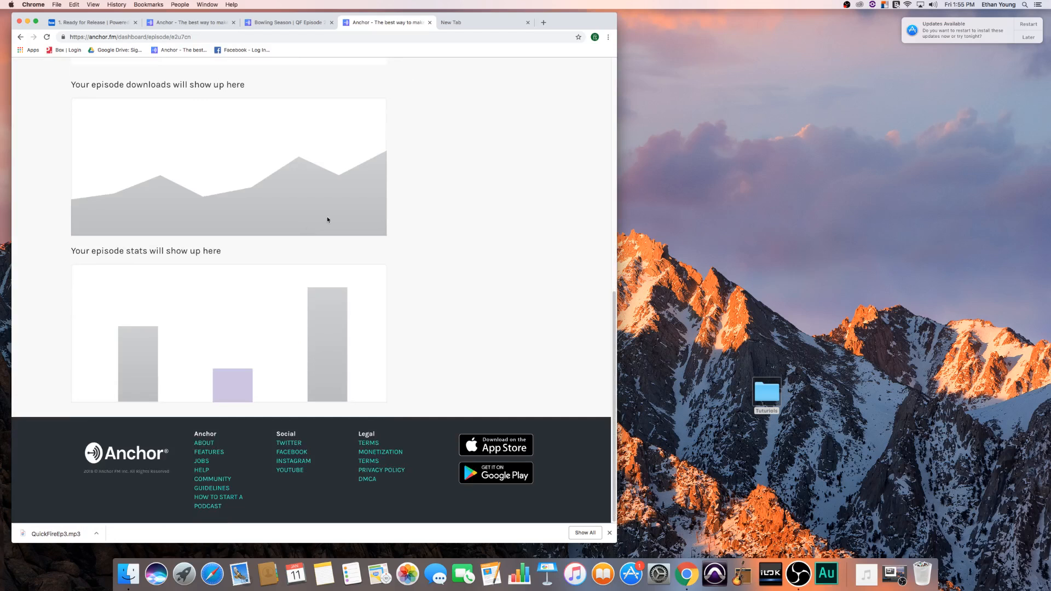
left_click(466, 20)
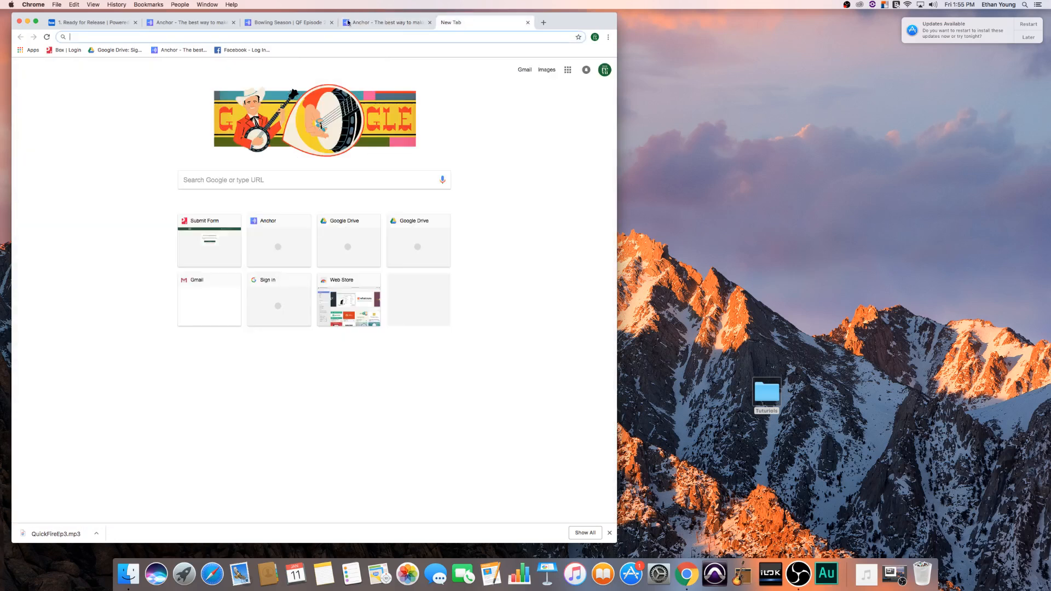
left_click(293, 22)
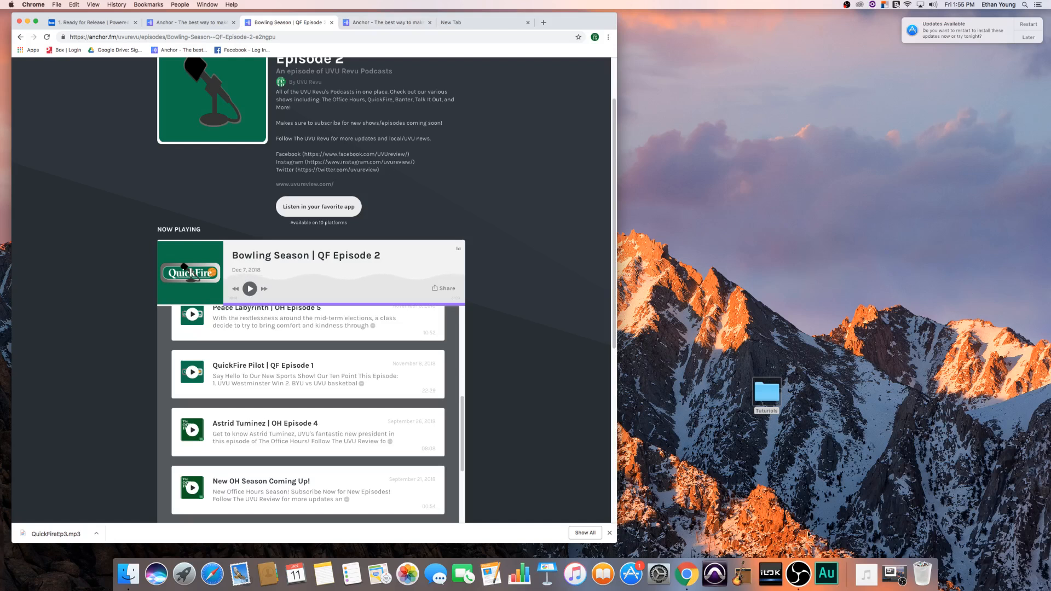
left_click(798, 574)
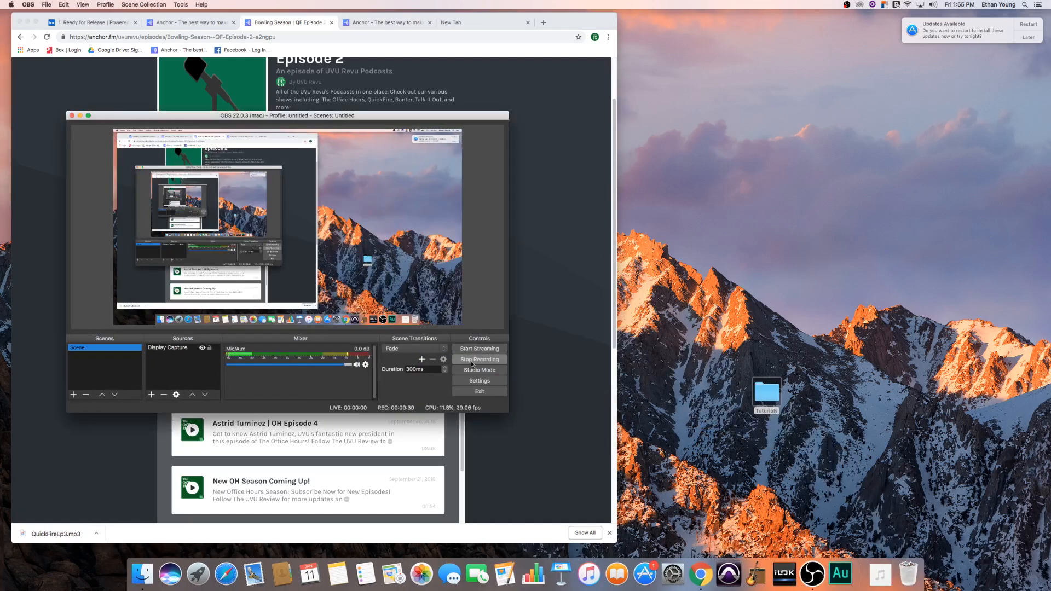